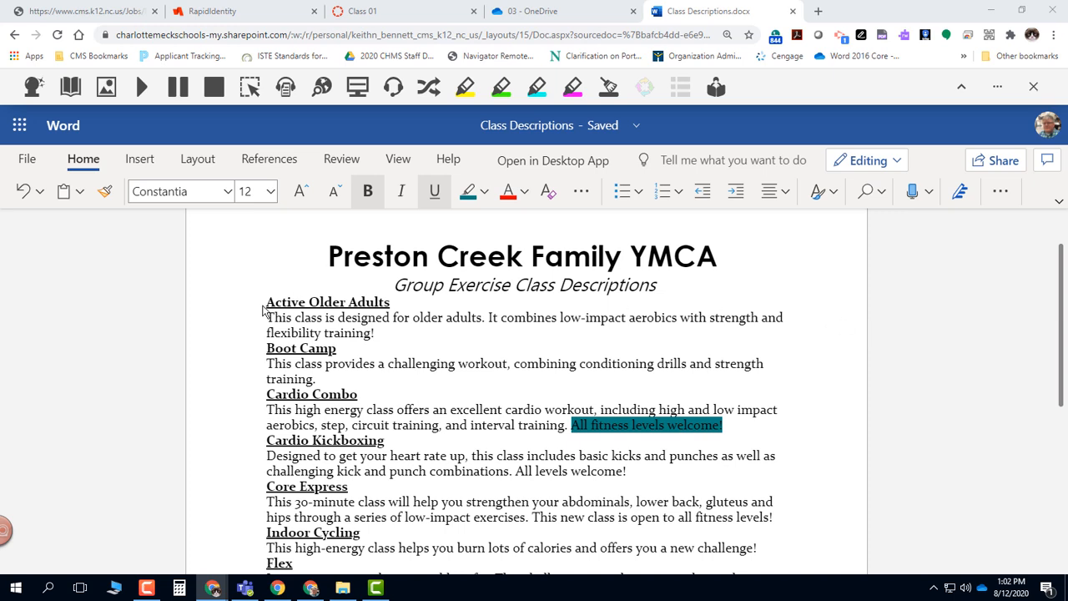
Step: Apply the Heading 1 style to the class titles "Active Older Adults" and "Boot Camp"
left_click_drag(267, 300, 392, 301)
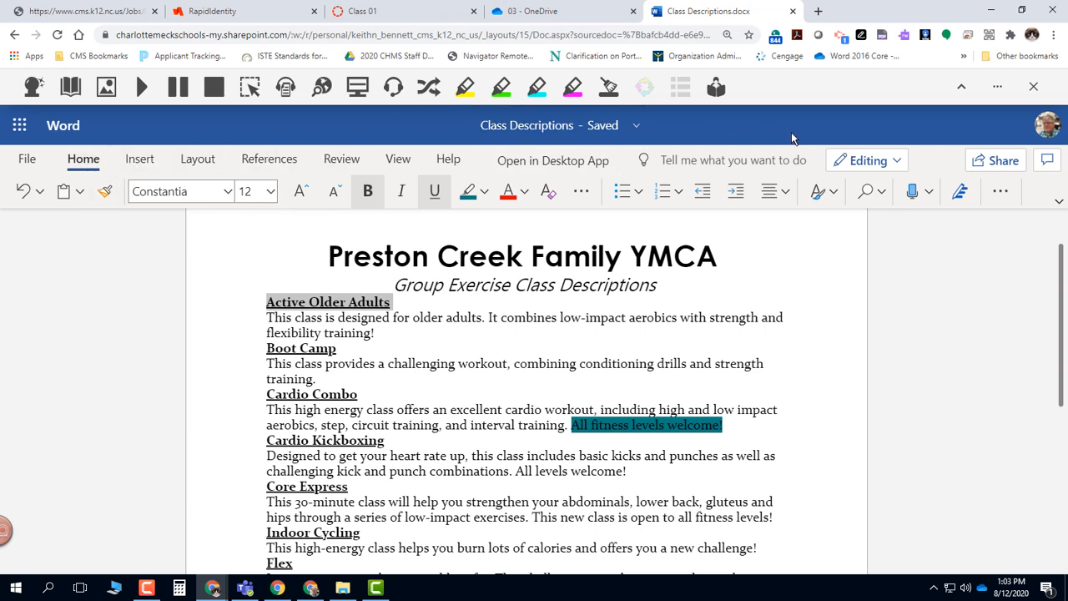
left_click(838, 201)
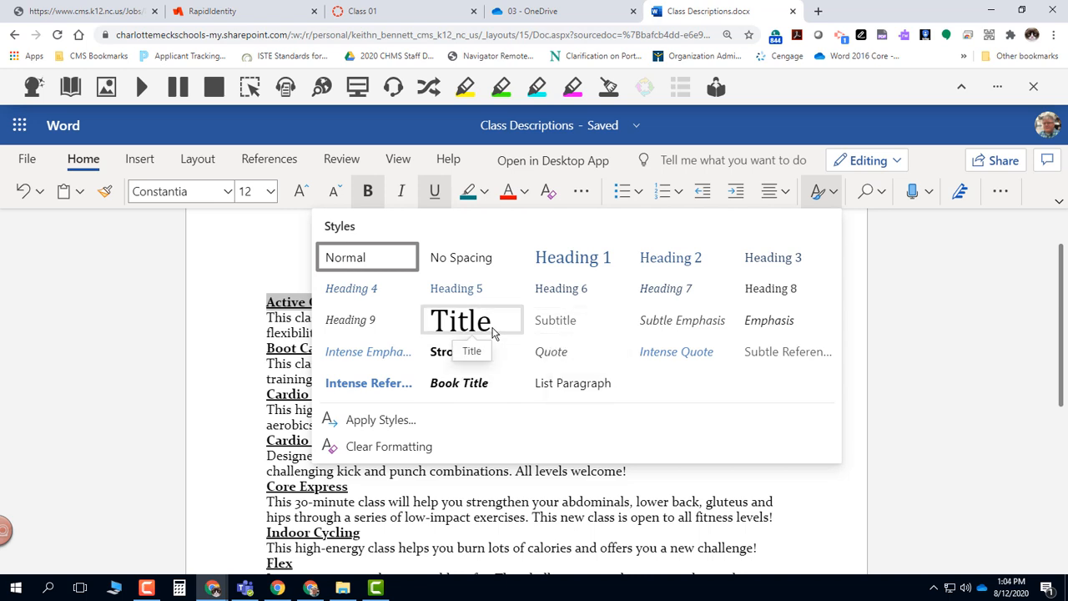
left_click(562, 261)
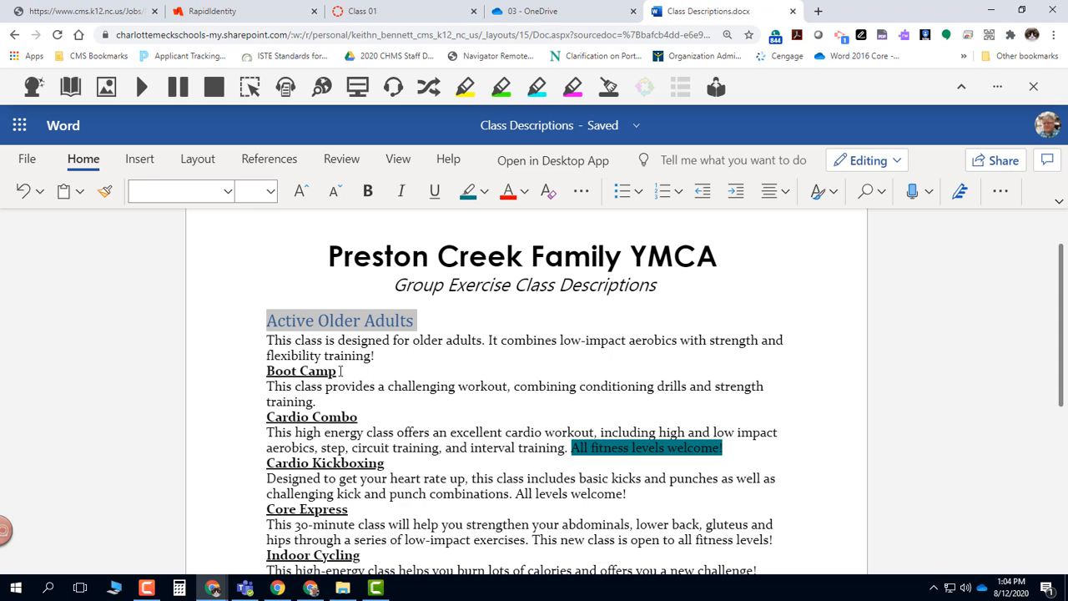
left_click_drag(336, 371, 272, 377)
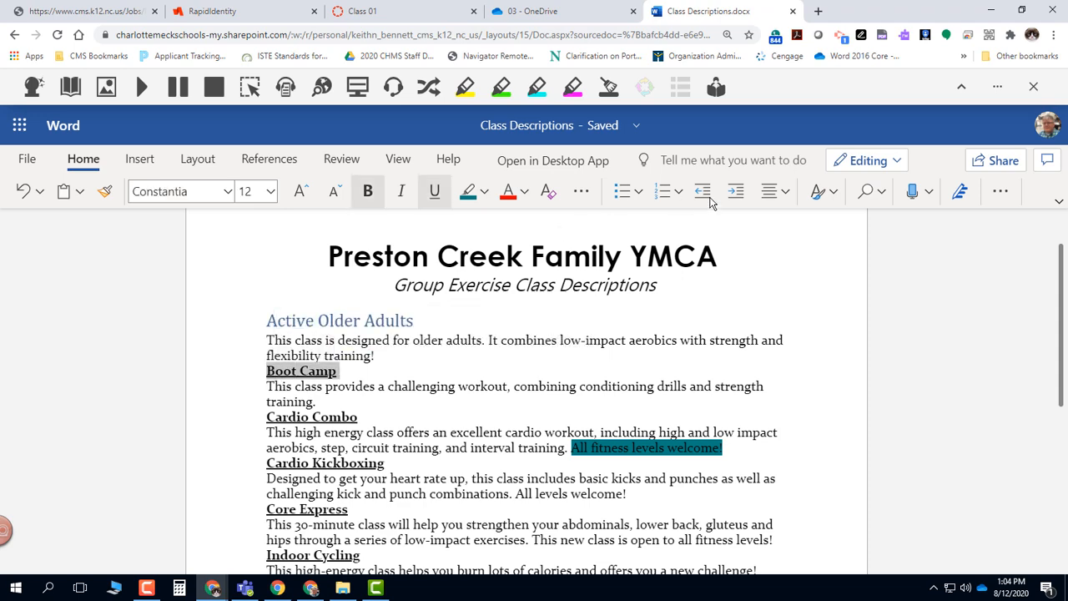
left_click(829, 197)
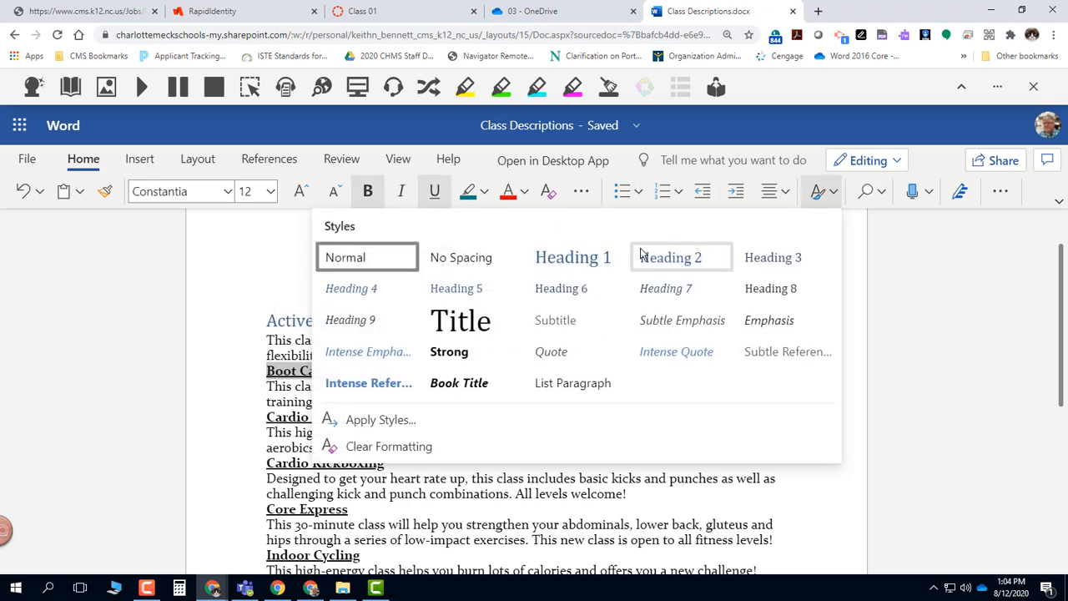
left_click(603, 257)
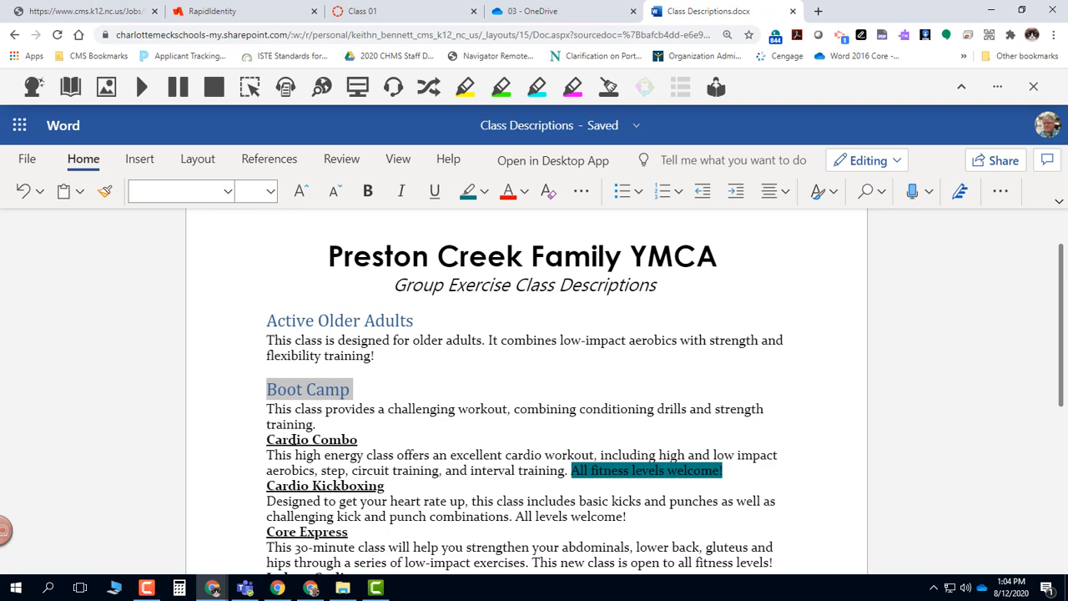
Step: Apply the Heading 1 style to the class titles "Cardio Combo" and "Cardio Kickboxing"
left_click_drag(268, 441, 361, 441)
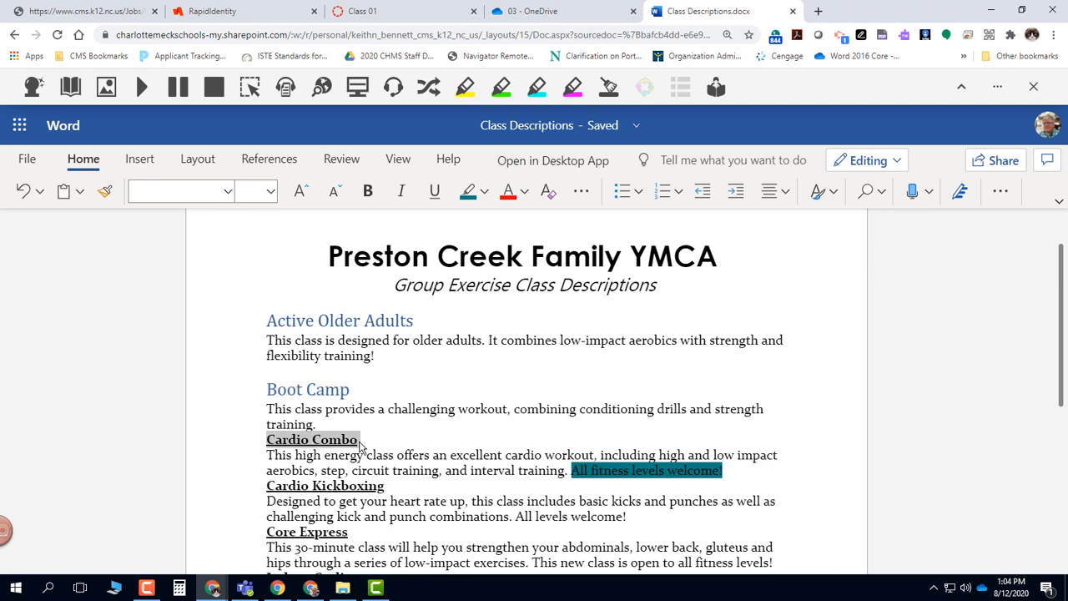
left_click(823, 191)
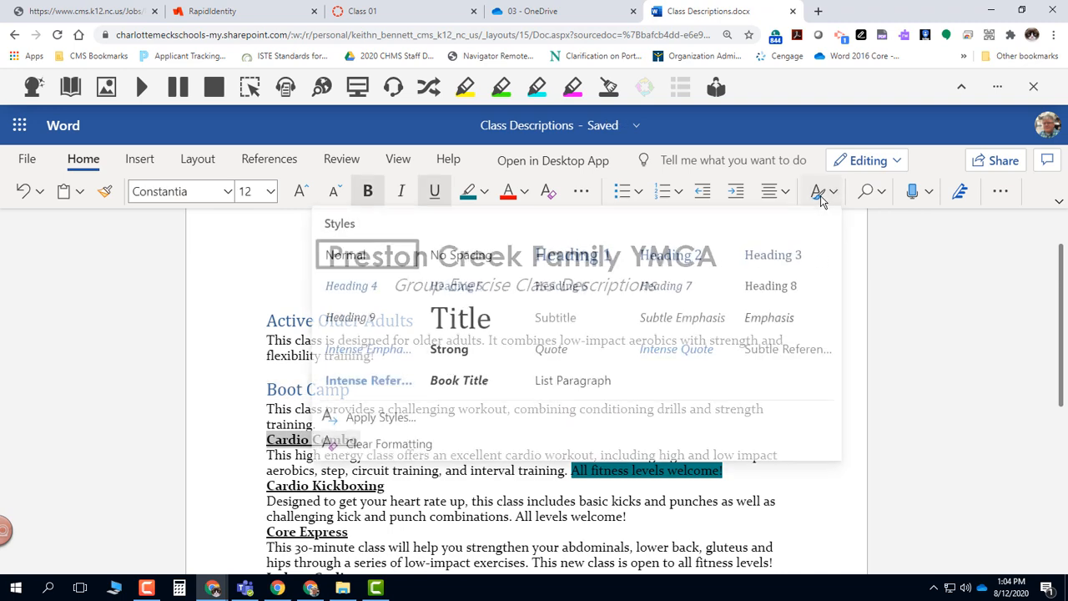
left_click(544, 267)
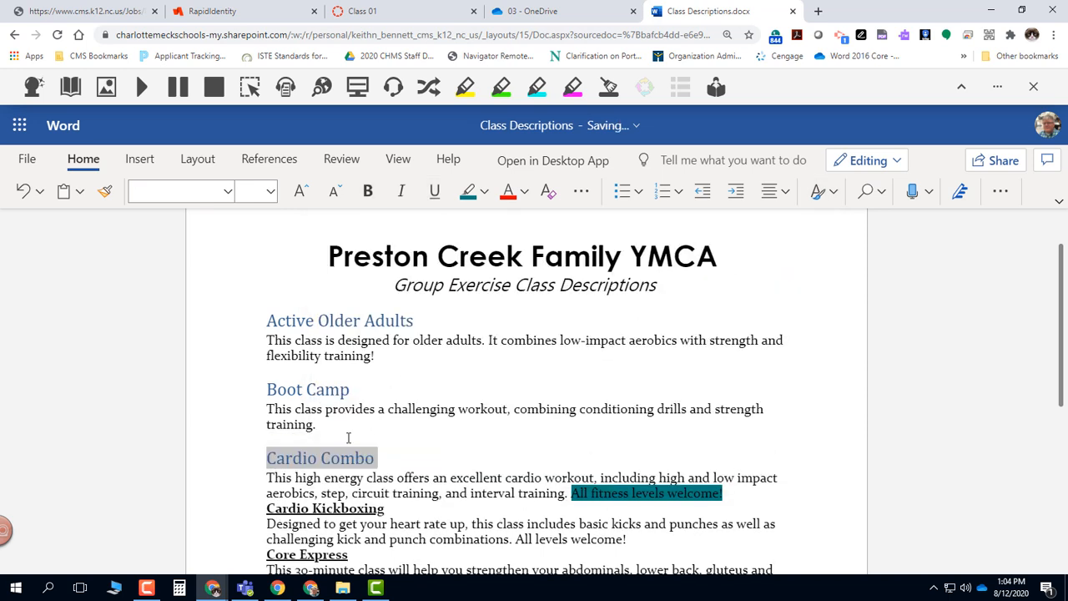
left_click_drag(267, 507, 385, 508)
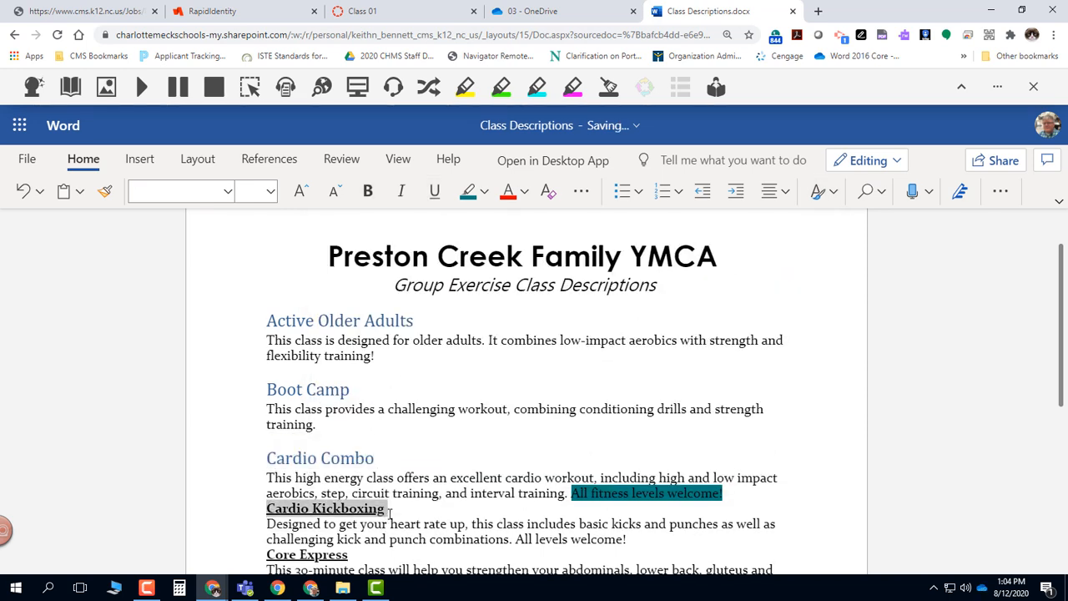
left_click(818, 191)
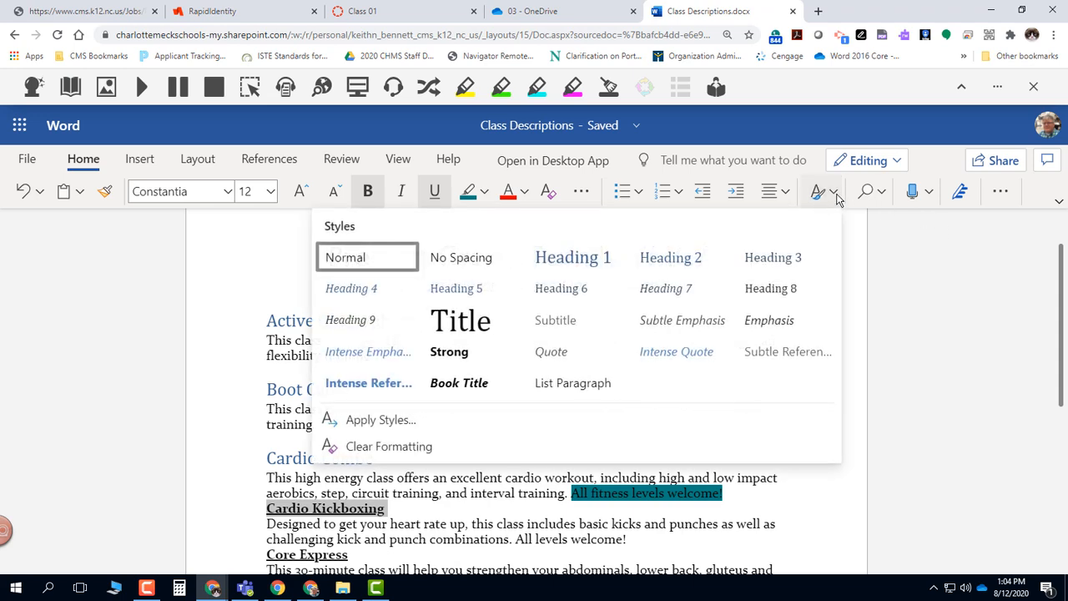
left_click(572, 260)
Step: Apply the Heading 1 style to the class titles "Core Express" and "Indoor Cycling"
scroll(357, 390, "down", 3)
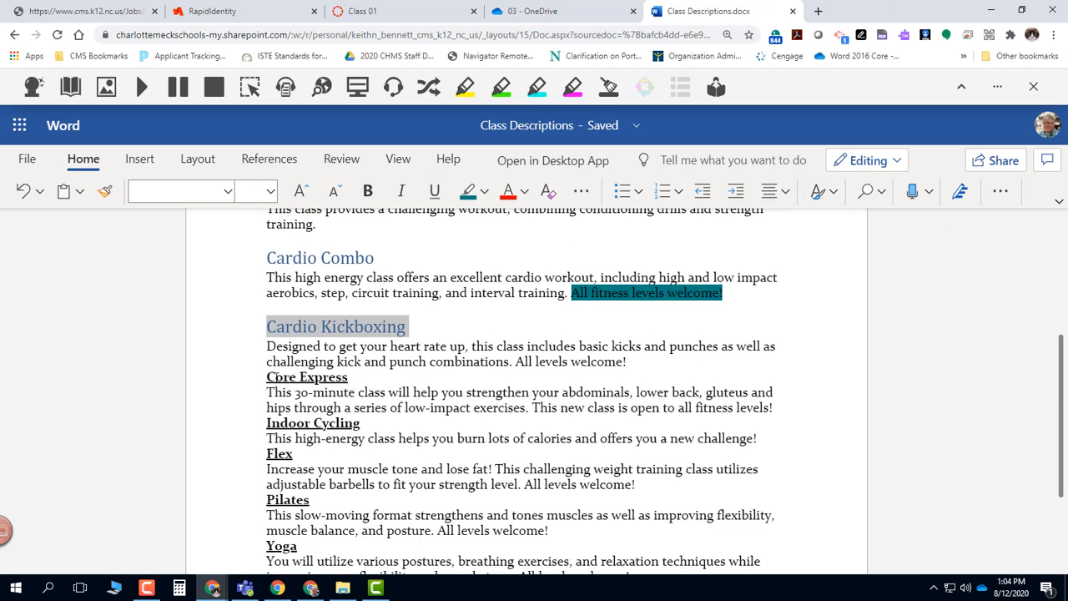
left_click_drag(267, 376, 349, 378)
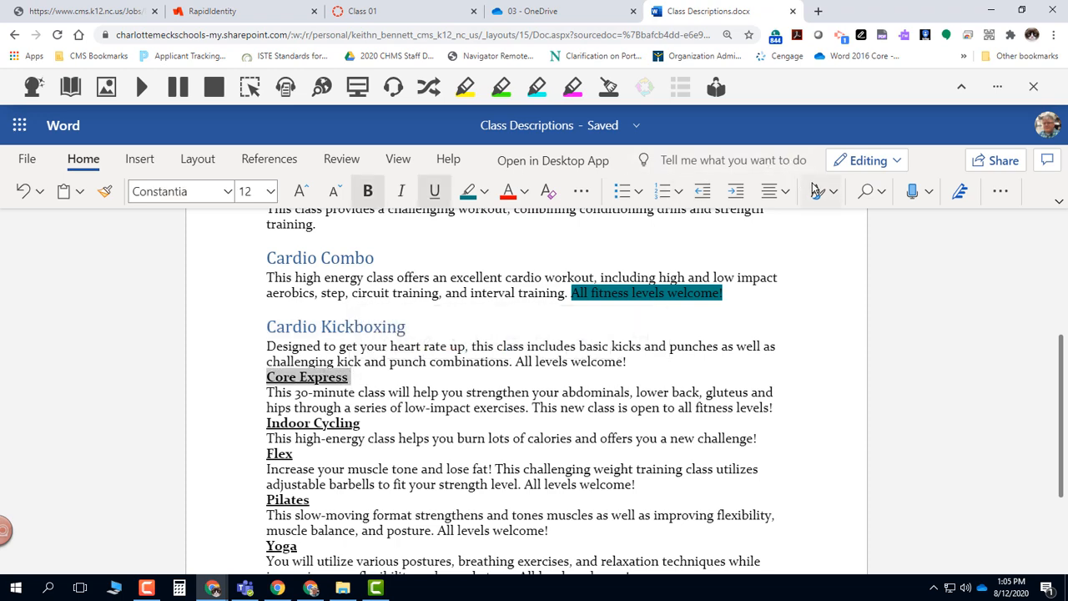
left_click(818, 191)
left_click(593, 257)
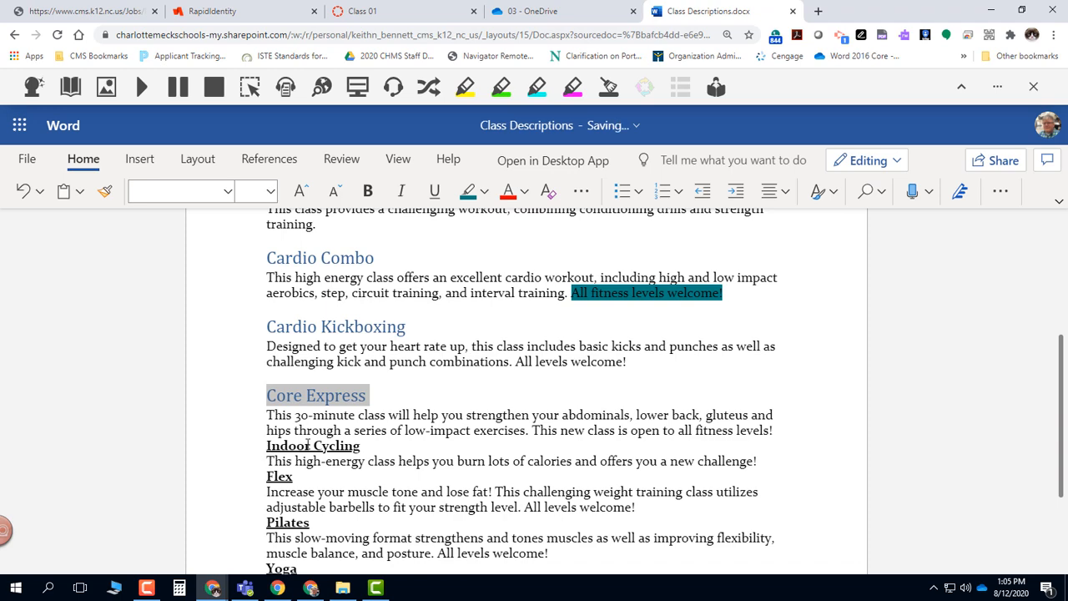
left_click_drag(267, 445, 362, 445)
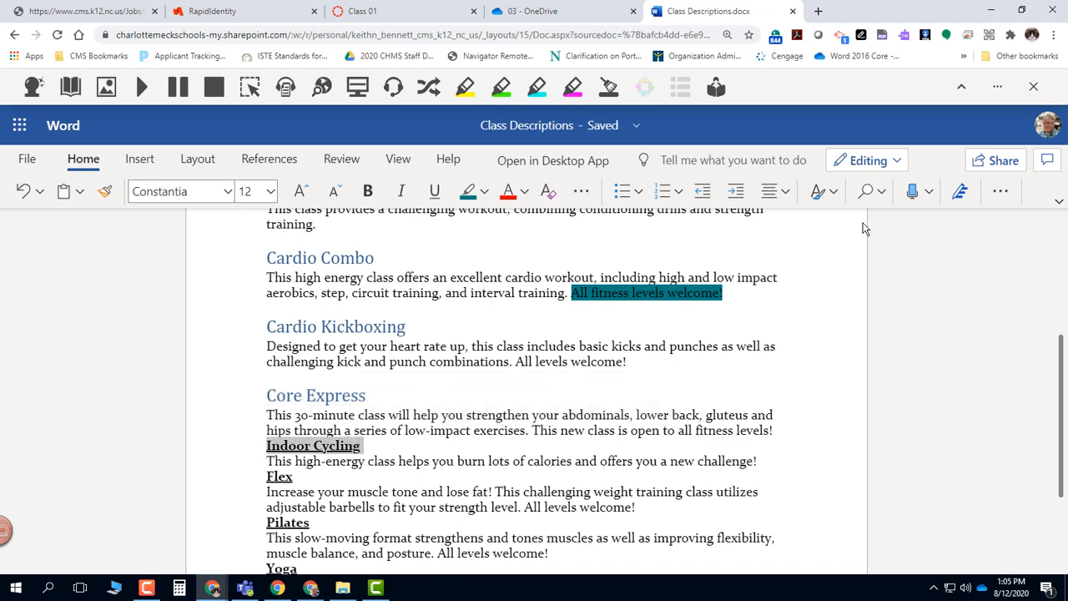
left_click(820, 191)
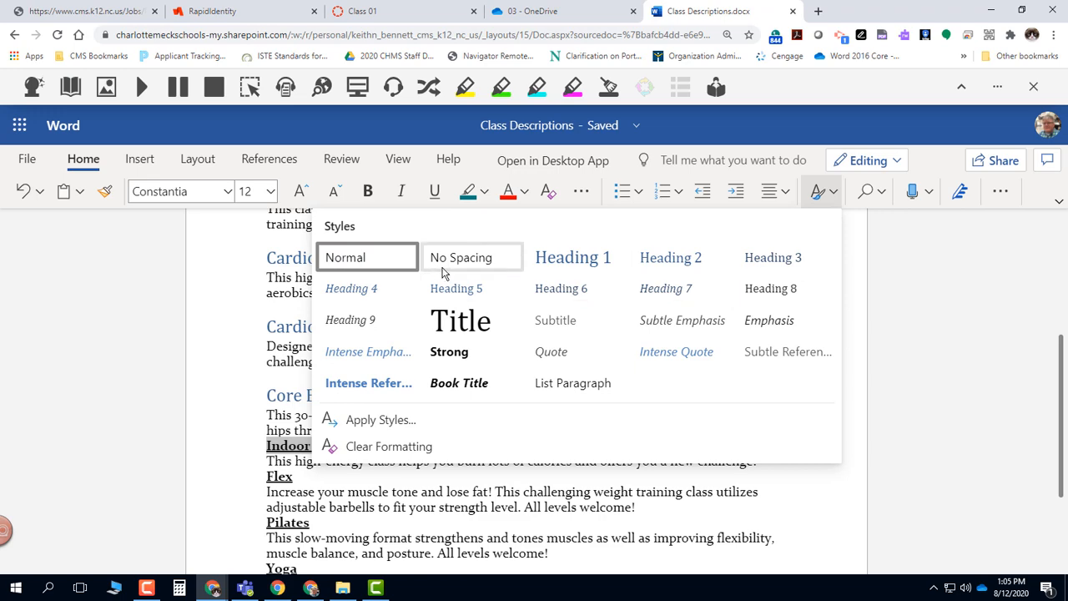
left_click(561, 266)
Step: Apply the Heading 1 style to the class titles "Flex" and "Pilates"
scroll(273, 293, "down", 2)
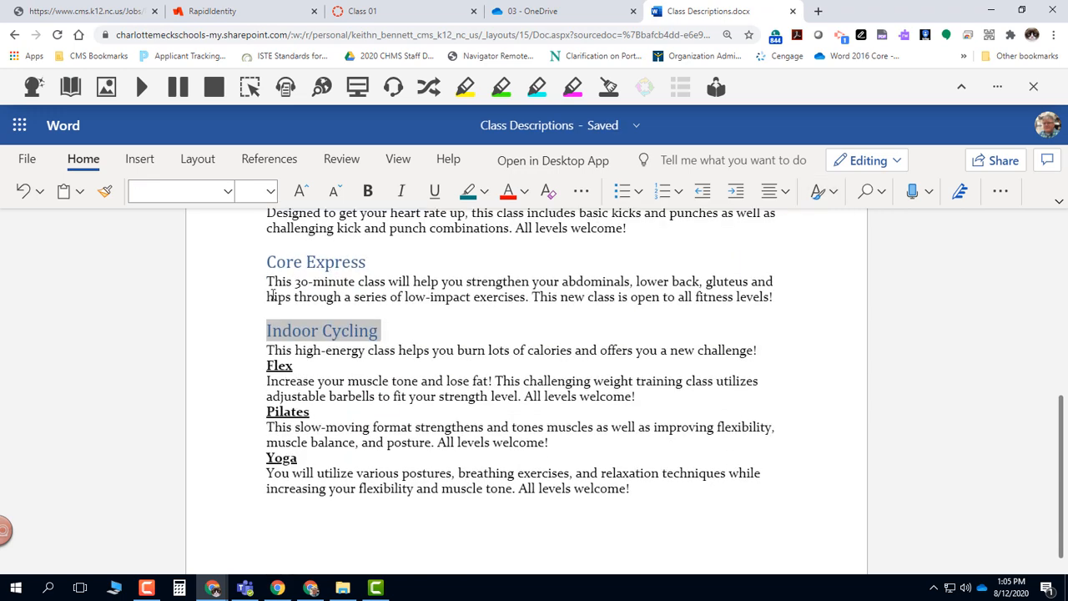
left_click_drag(268, 365, 294, 366)
left_click(295, 368)
double_click(286, 365)
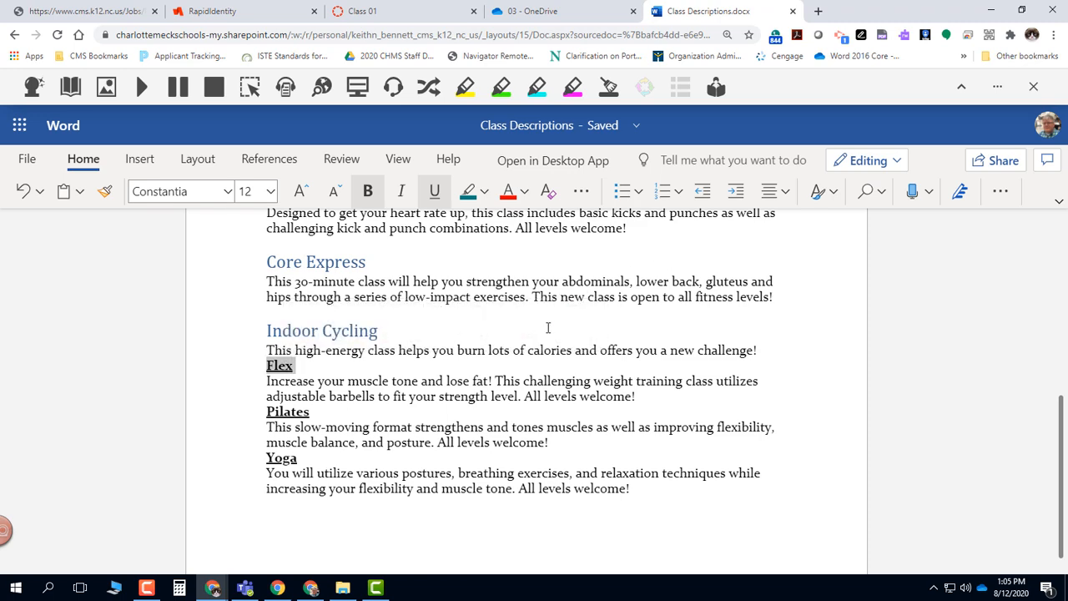
left_click(825, 195)
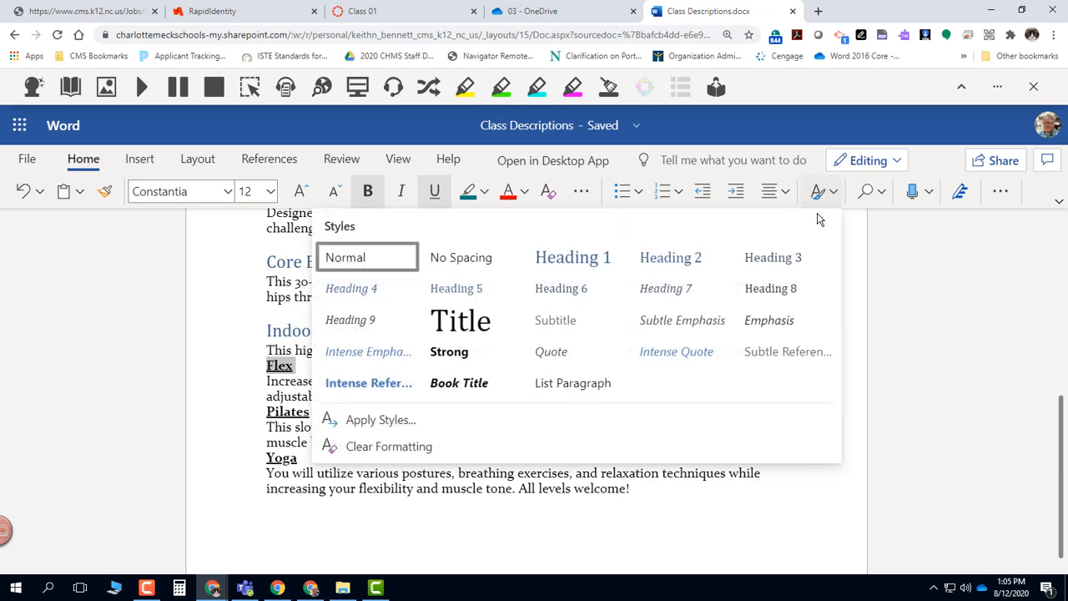
left_click(603, 266)
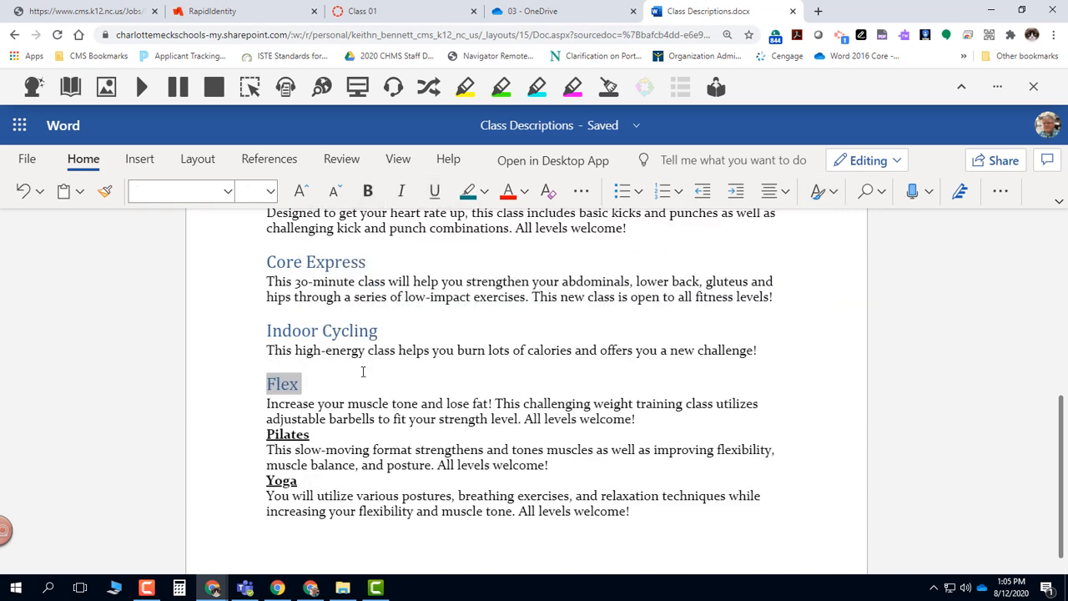
double_click(296, 436)
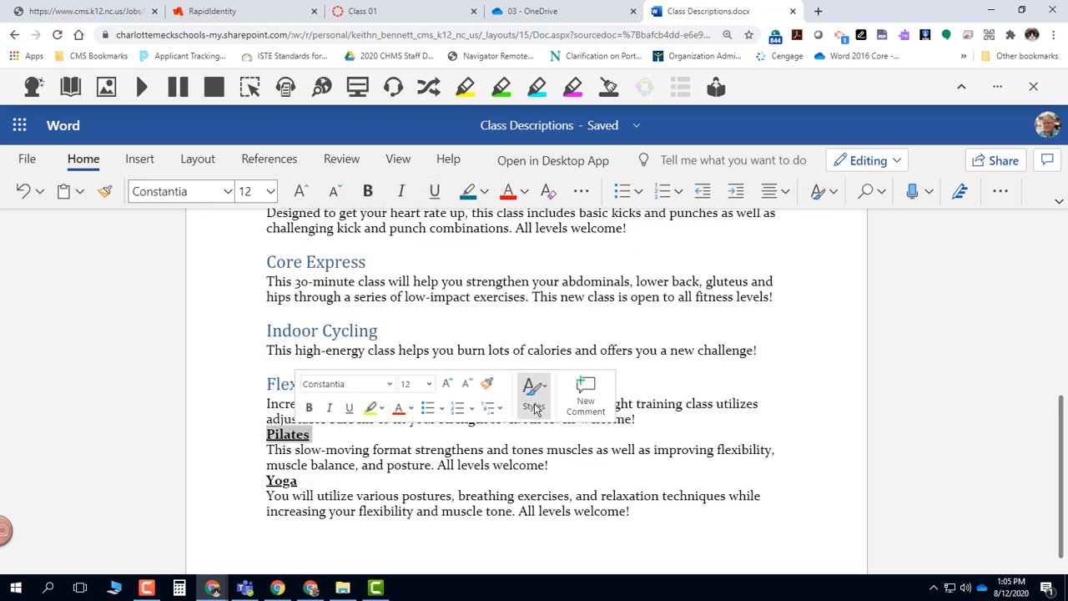
left_click(534, 399)
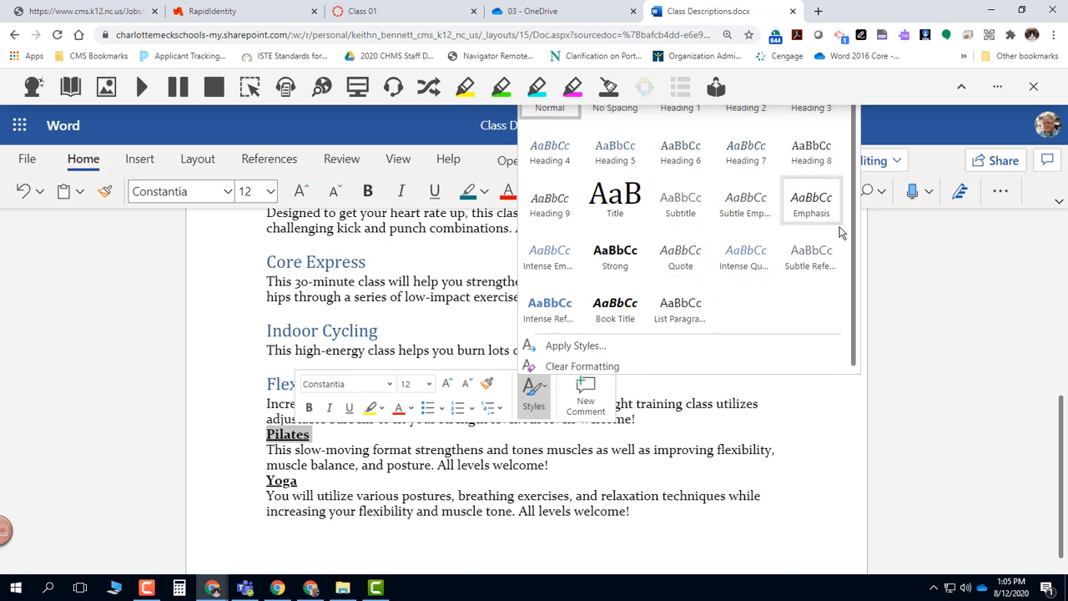
left_click(690, 119)
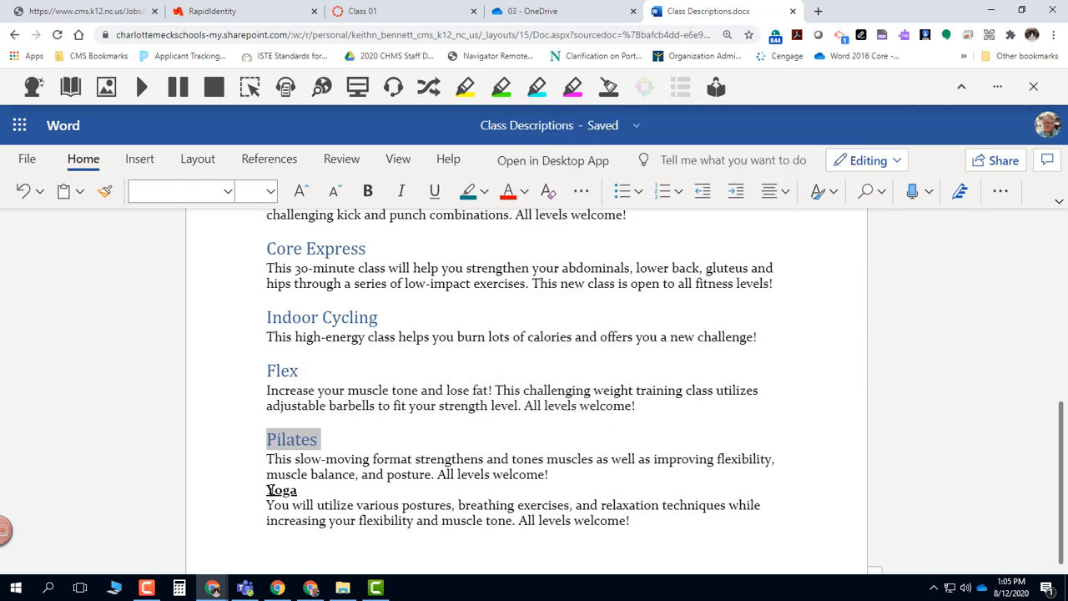
Step: Apply the Heading 1 style to the last class title, "Yoga", and deselect it
left_click(260, 491)
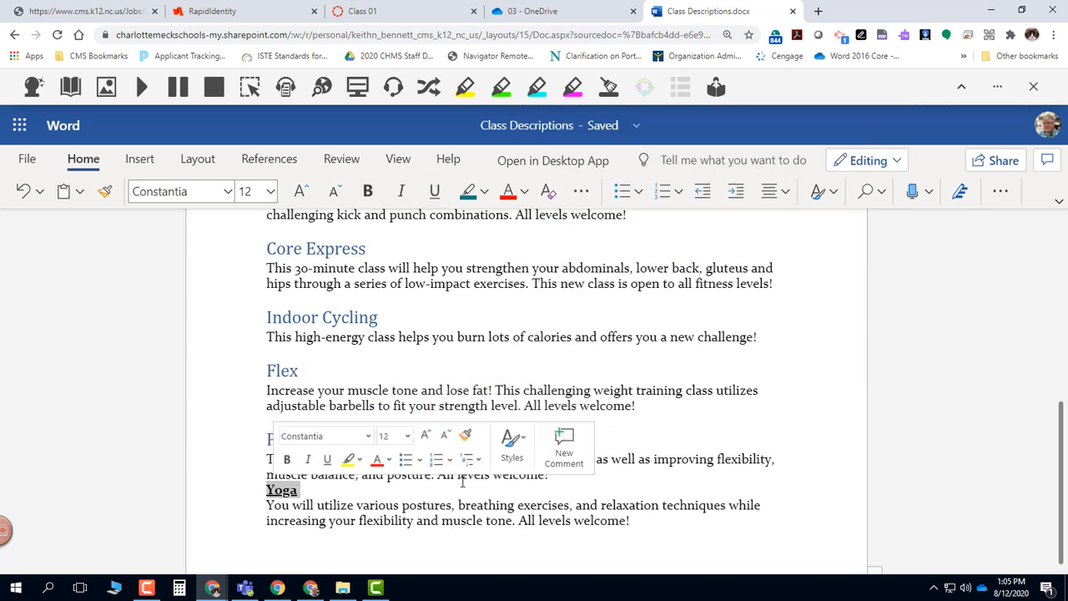
left_click(512, 445)
left_click(665, 155)
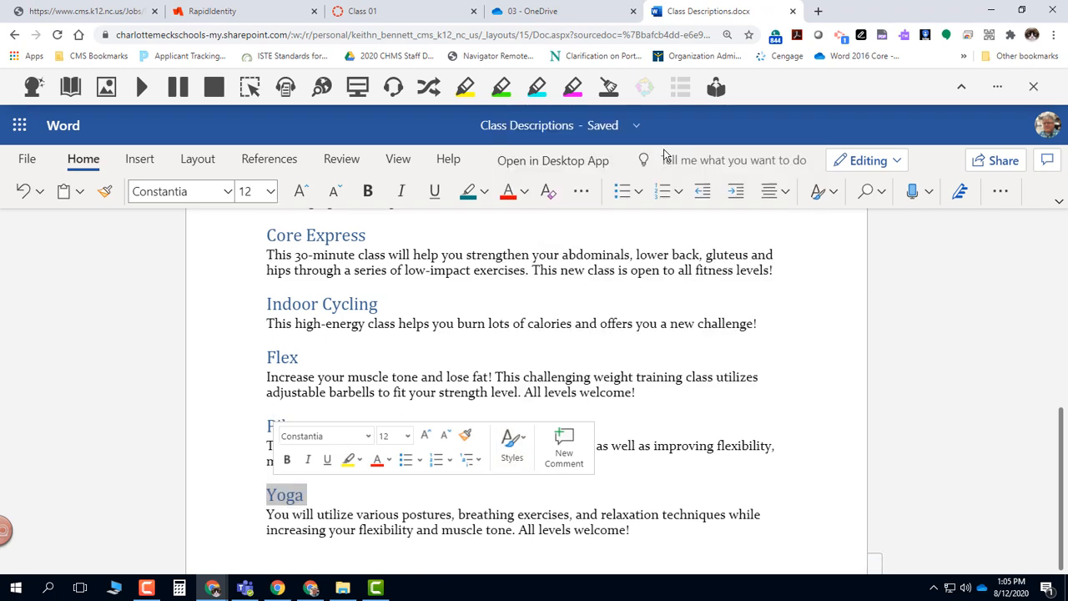
left_click(640, 286)
scroll(641, 286, "down", 1)
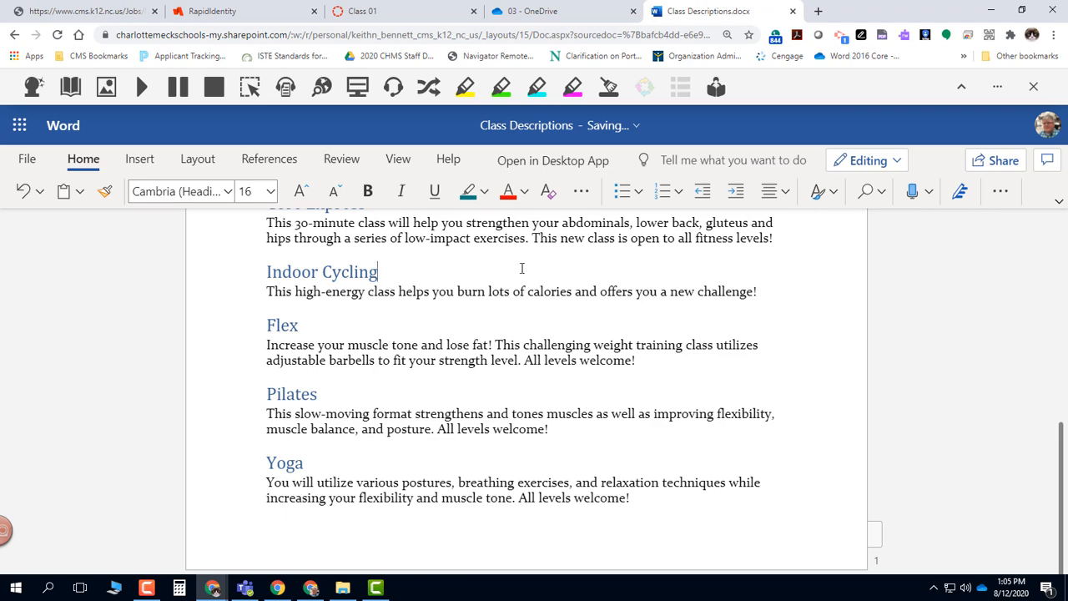
scroll(504, 272, "up", 6)
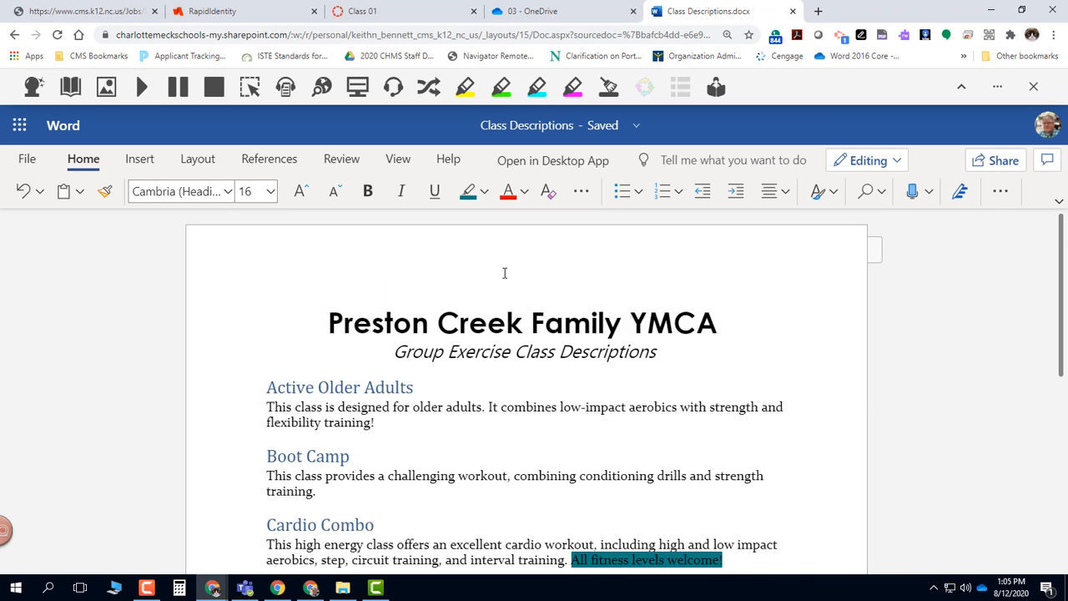
scroll(504, 273, "down", 6)
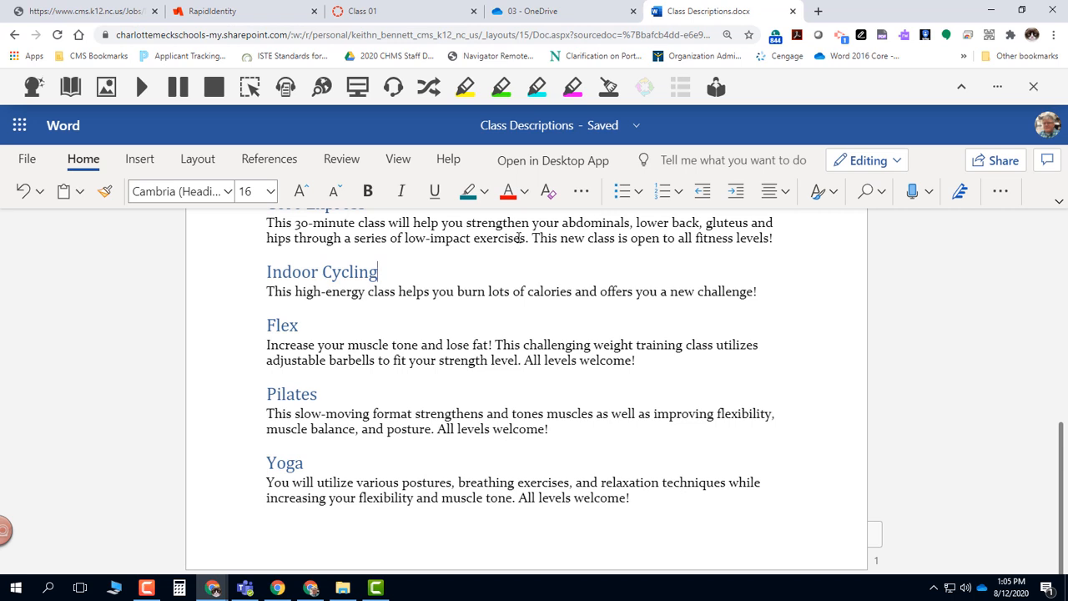
left_click(619, 332)
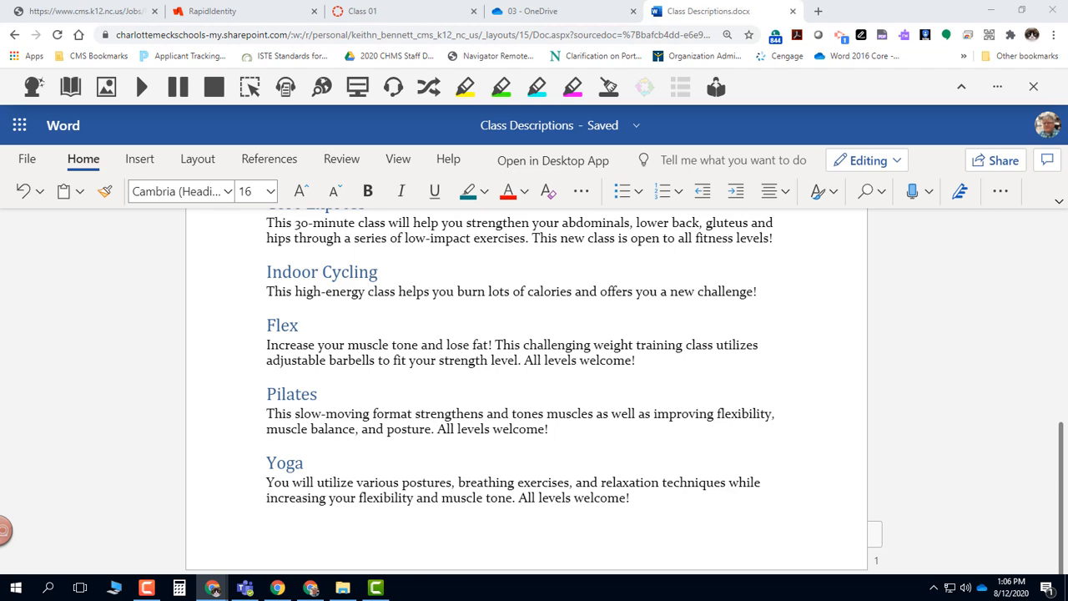
left_click(816, 352)
Step: Search the document for "low-impact" and go to the first match, in the Active Older Adults description
scroll(816, 350, "up", 7)
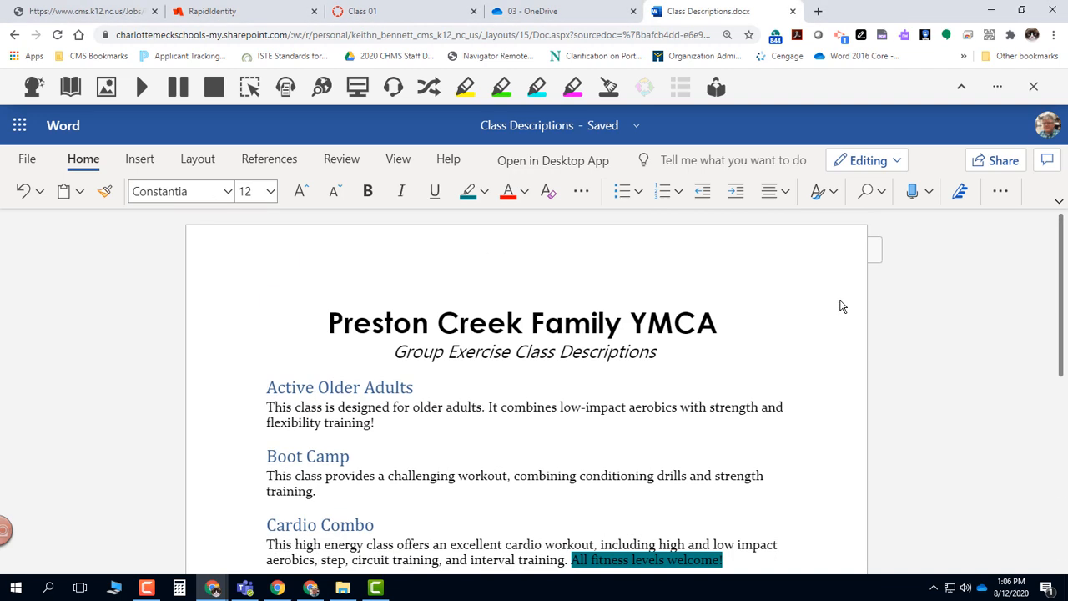
left_click(505, 322)
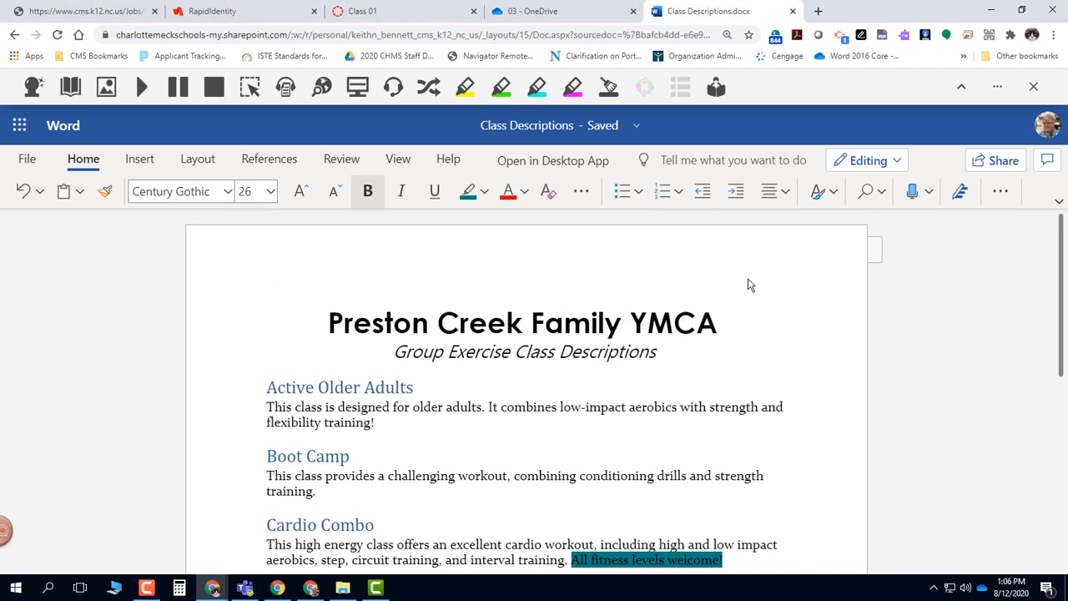
left_click(865, 197)
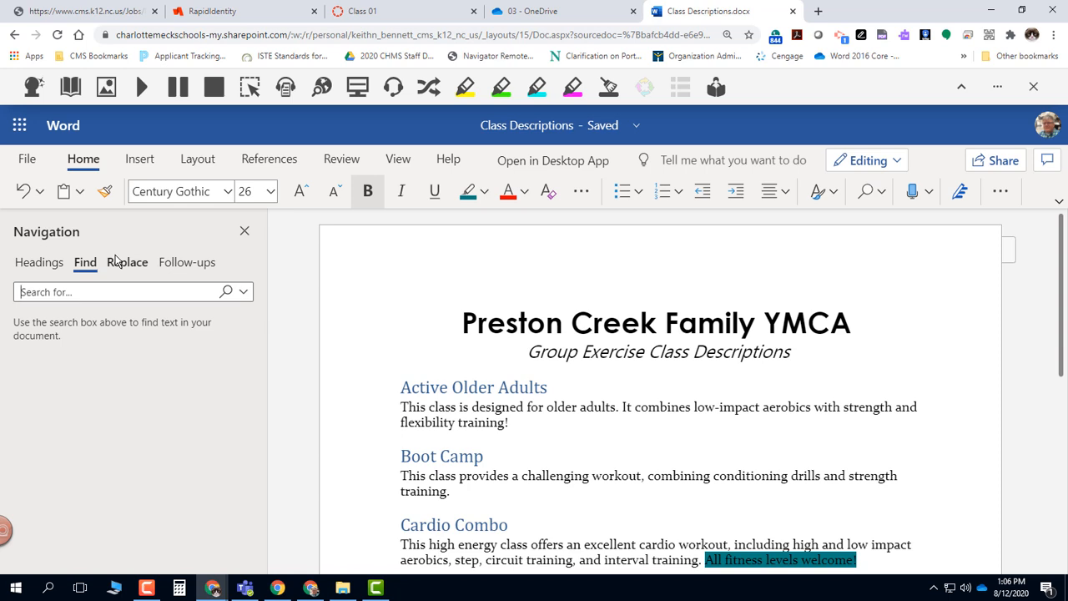
type("low-ima")
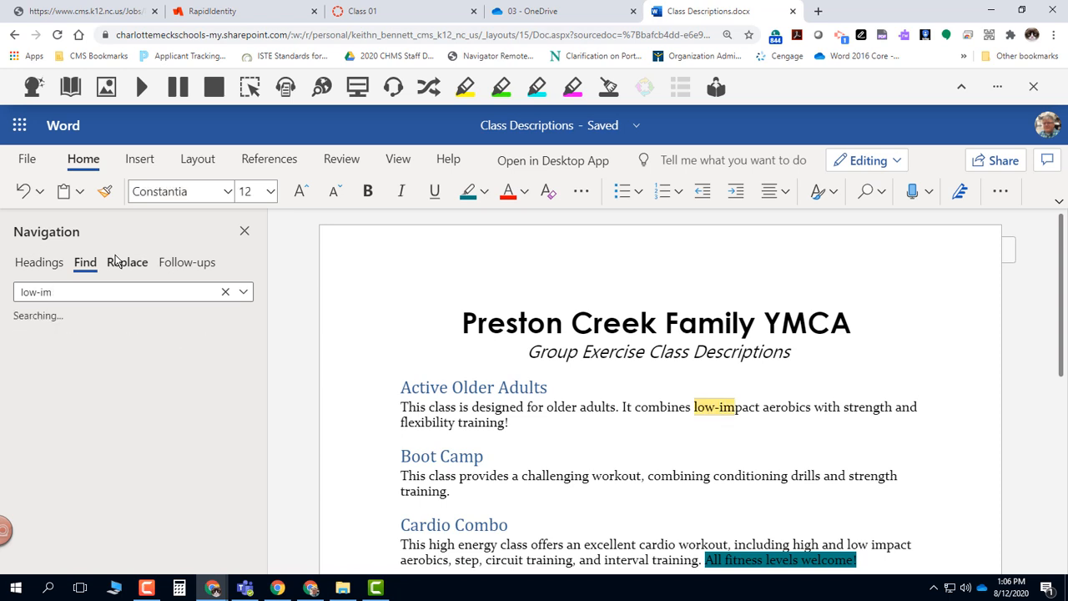
key("BackSpace")
type("pact")
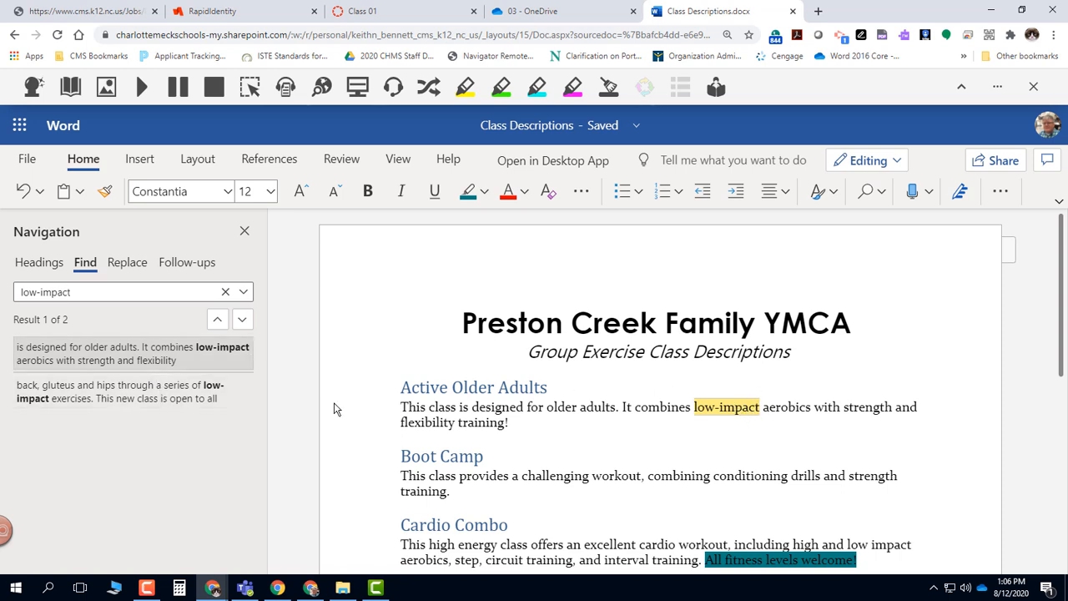
left_click(139, 362)
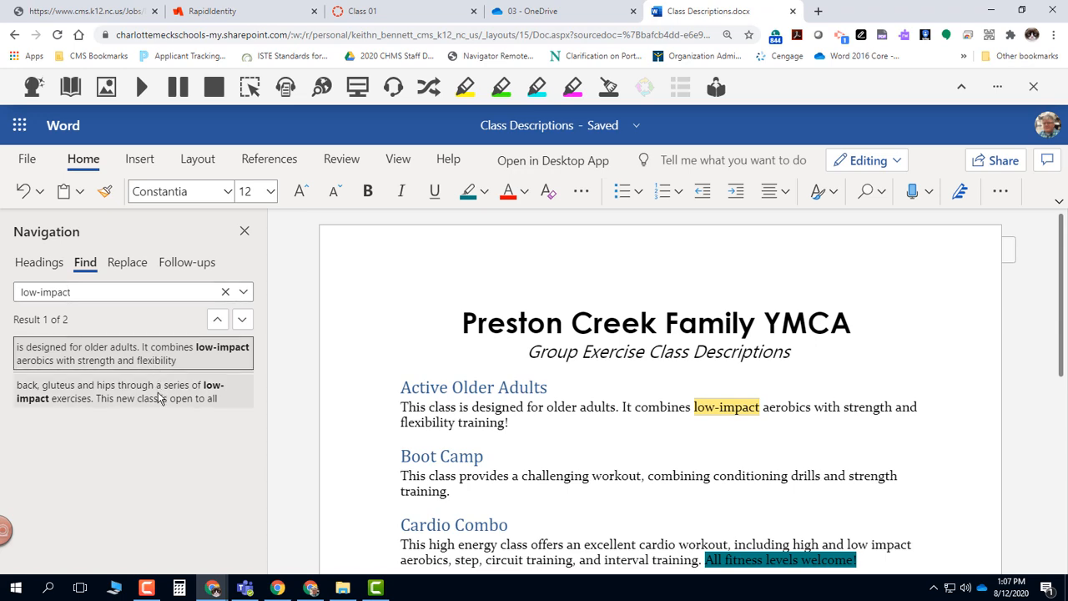
Step: View the second "low-impact" match, in the Core Express description, and return to the first match
left_click(161, 398)
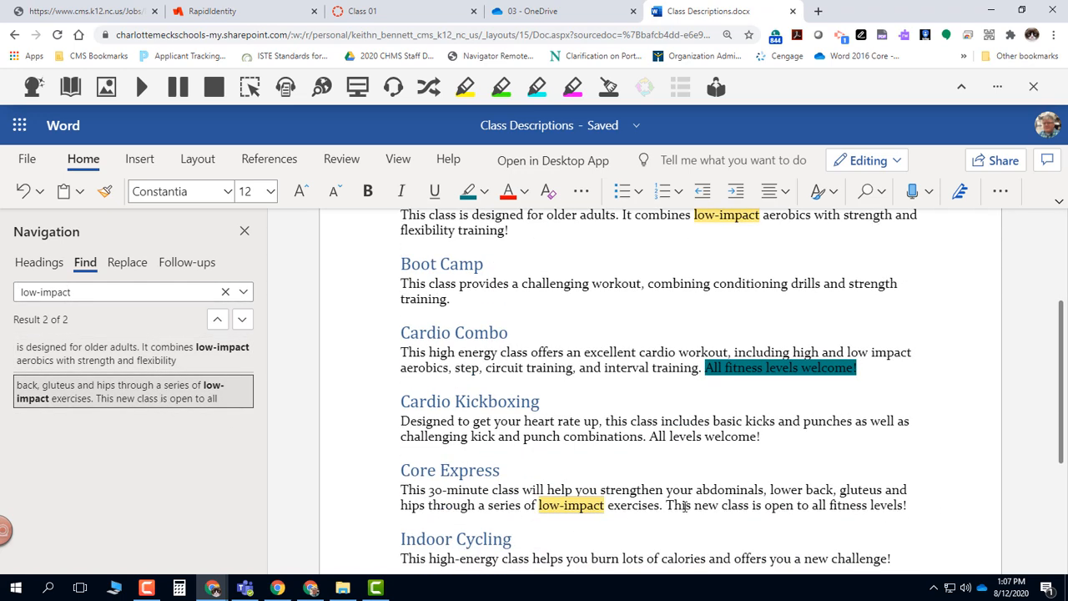
left_click(168, 365)
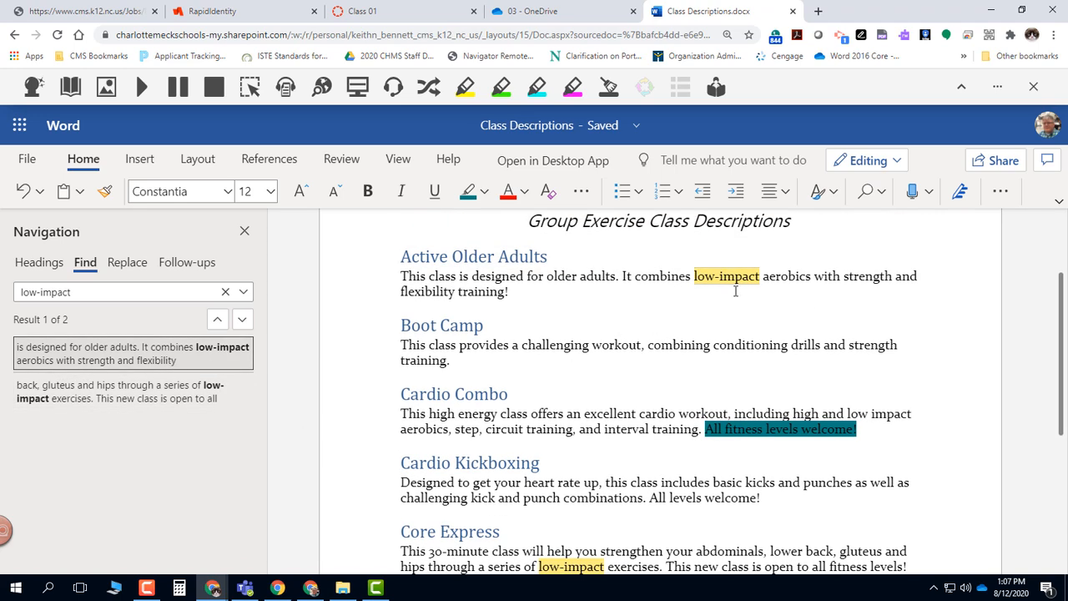
Step: Apply the Subtle Emphasis style to "low-impact" in the Active Older Adults description and close the search results
left_click(740, 287)
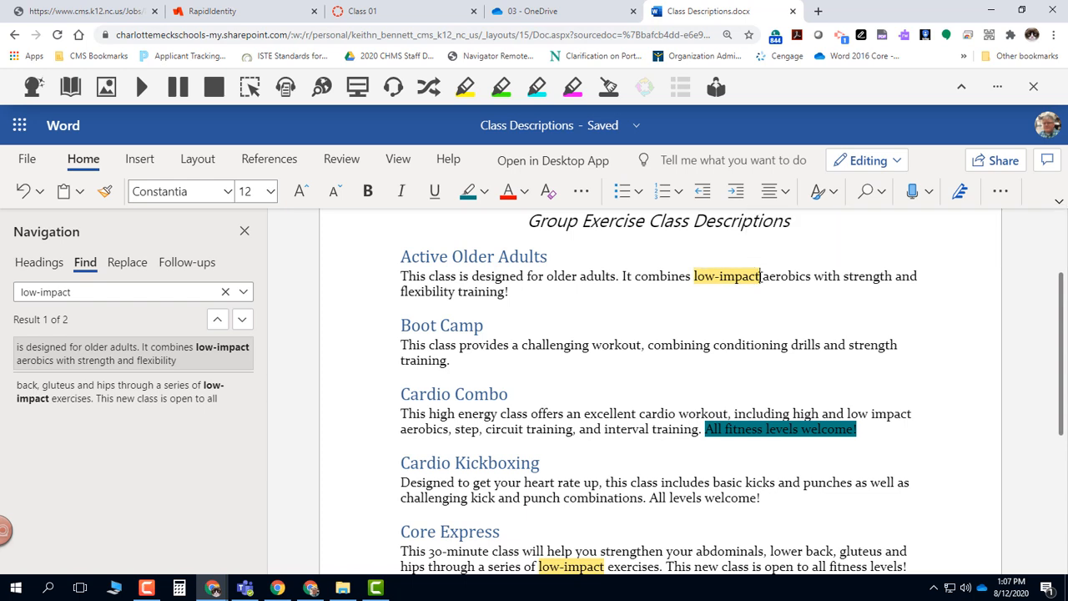
left_click_drag(748, 274, 694, 277)
left_click(832, 193)
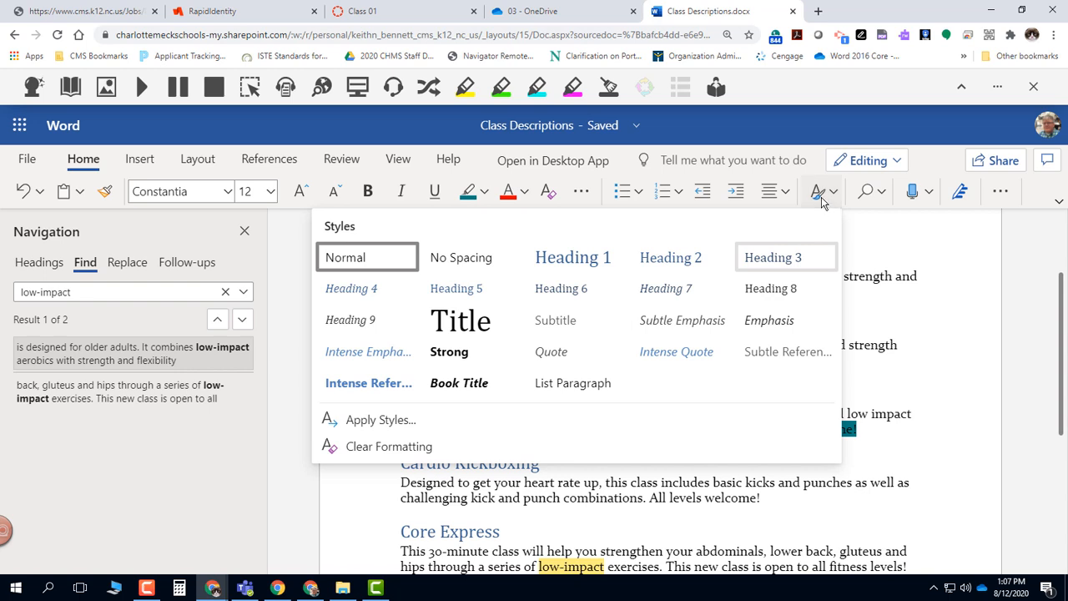
left_click(691, 325)
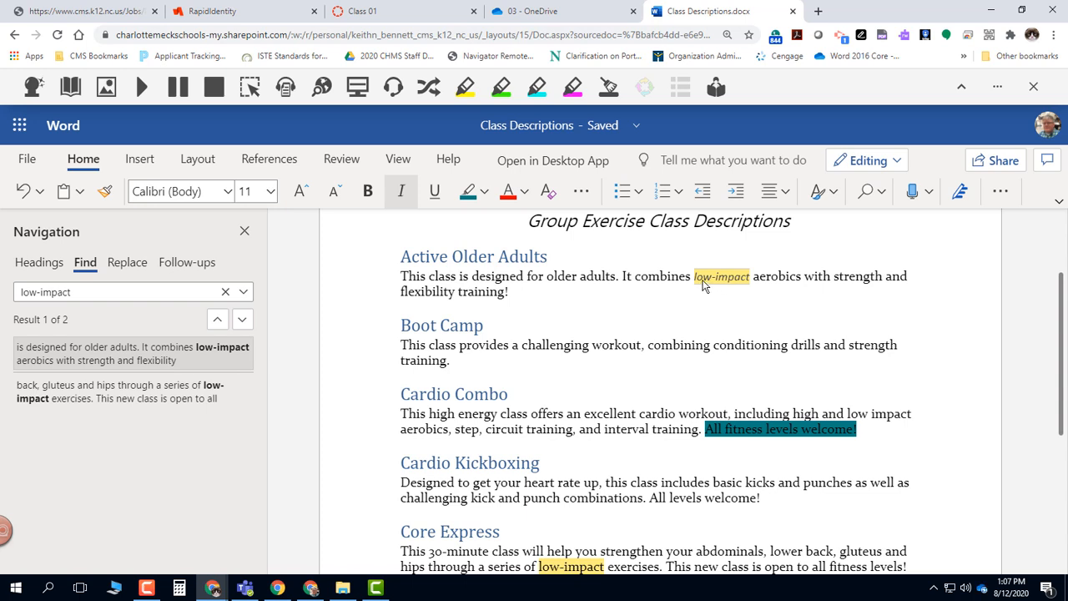
left_click(755, 279)
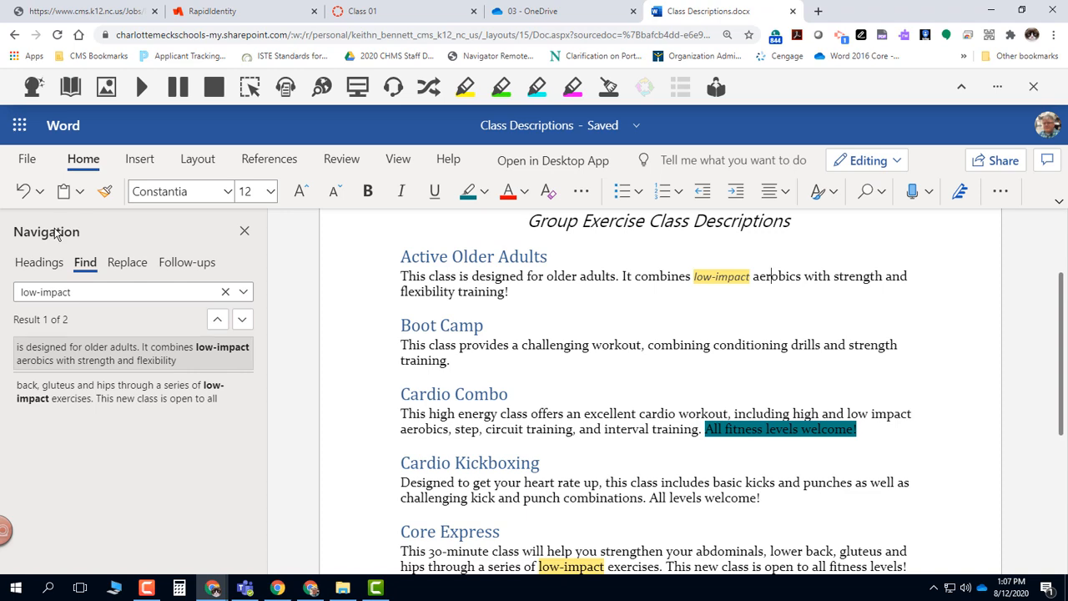
left_click(245, 232)
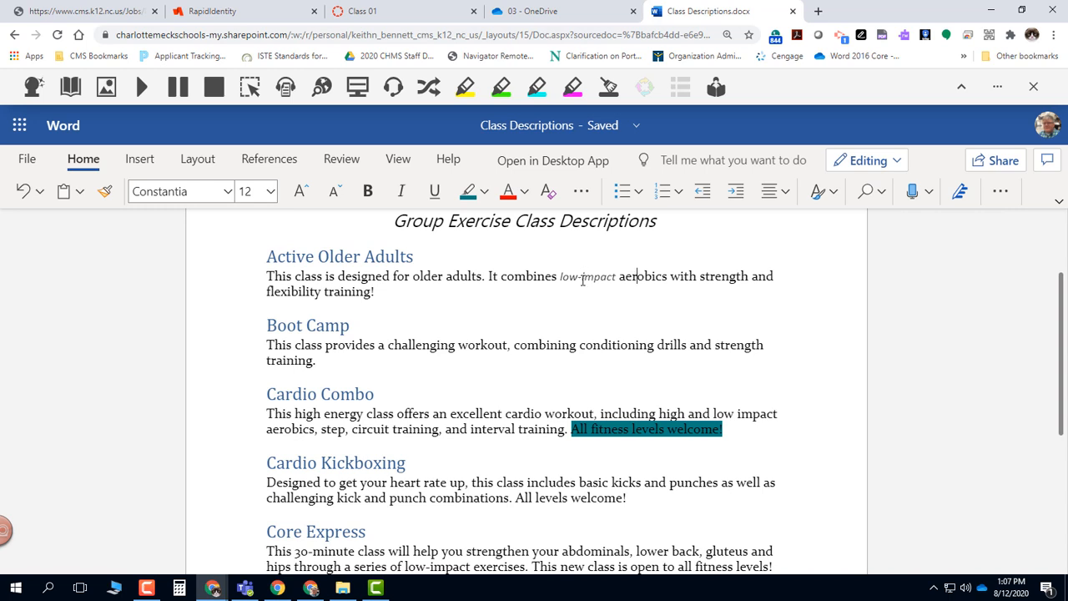
Step: Apply the Subtle Emphasis style to the word "challenging" in the Boot Camp description and deselect it
scroll(494, 464, "down", 1)
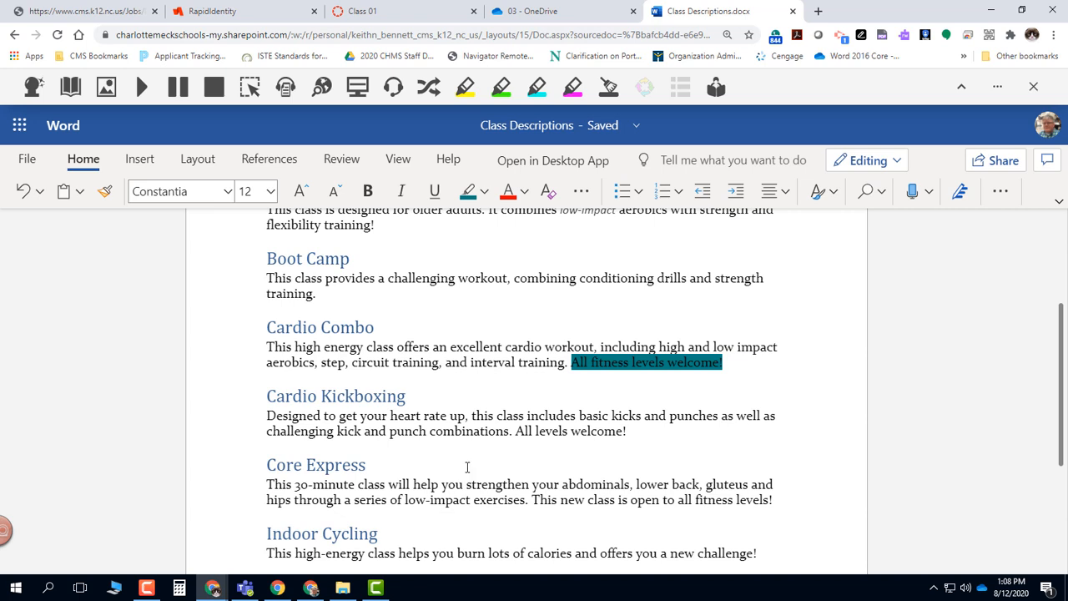
scroll(494, 409, "up", 3)
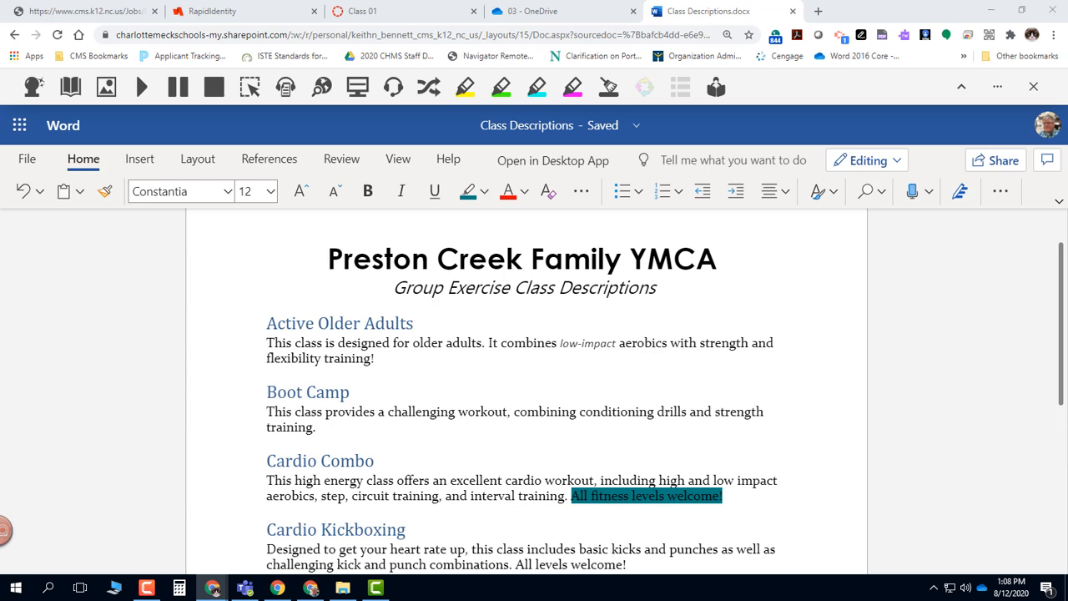
left_click(423, 411)
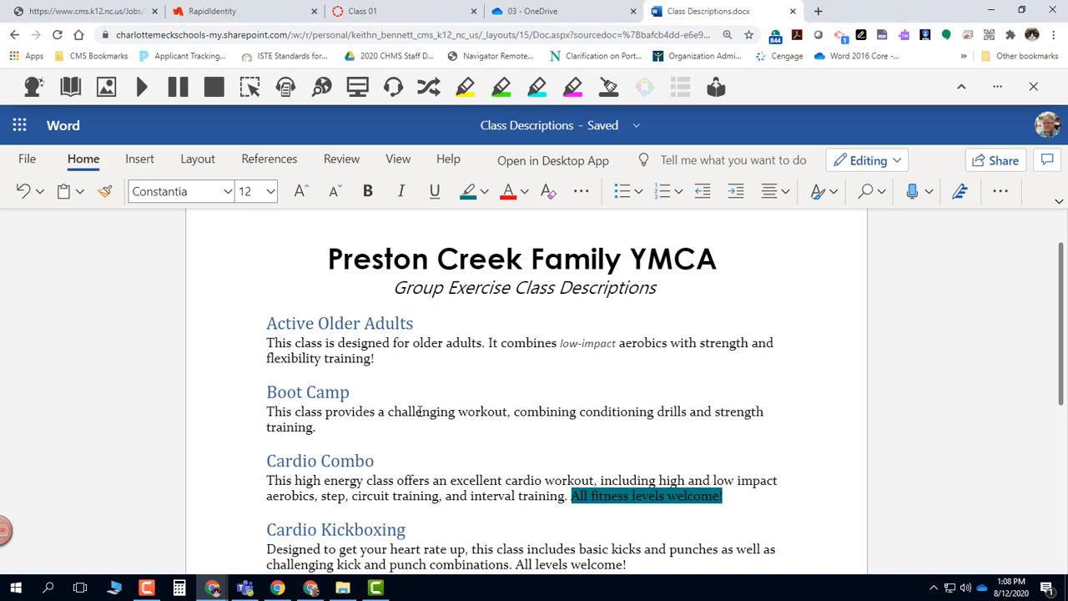
double_click(419, 412)
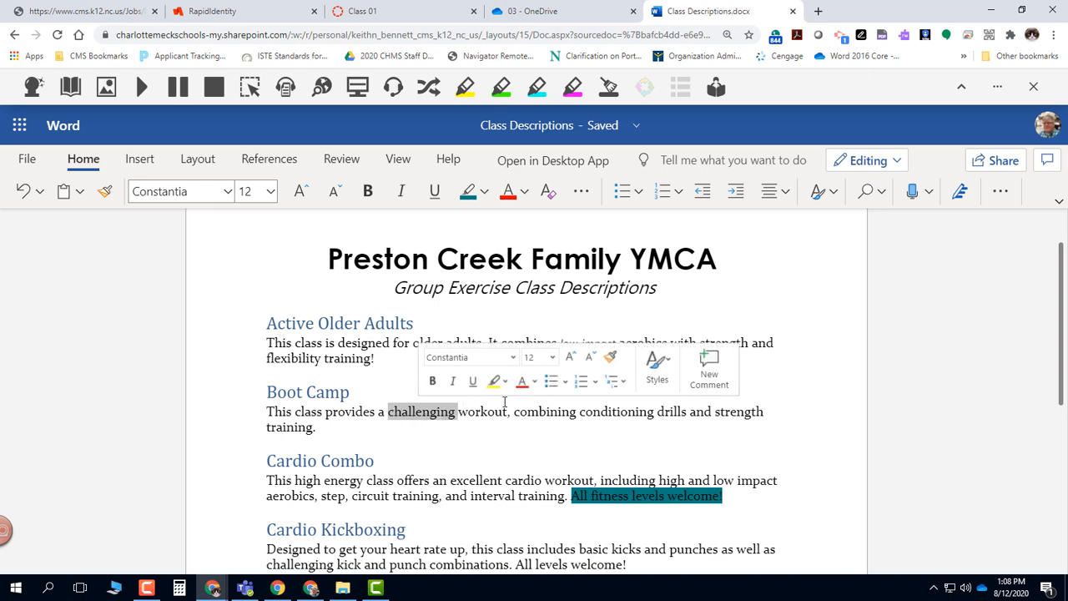
left_click(658, 373)
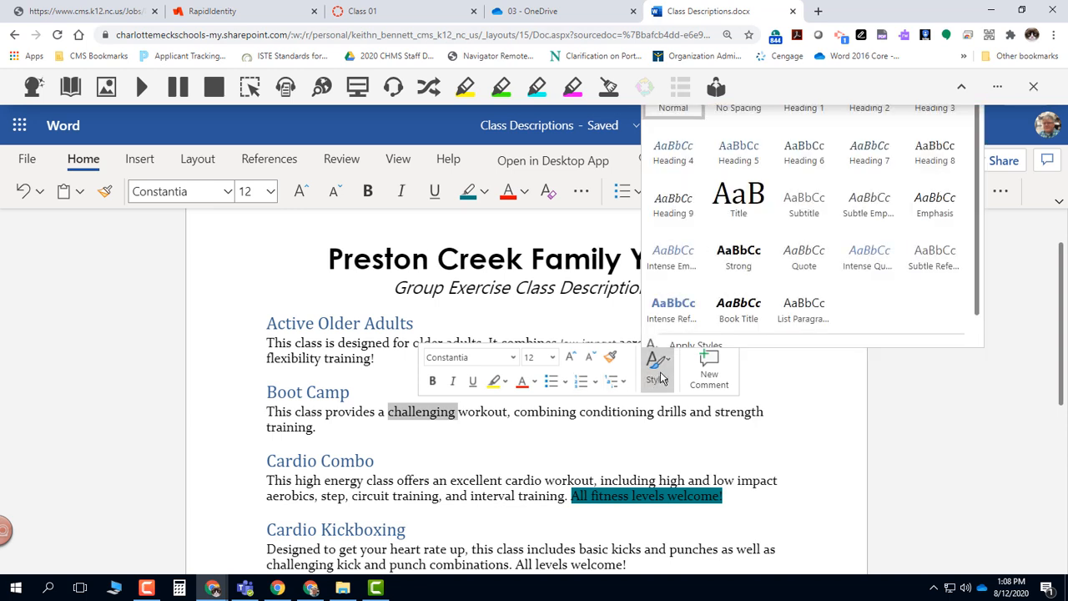
left_click(663, 377)
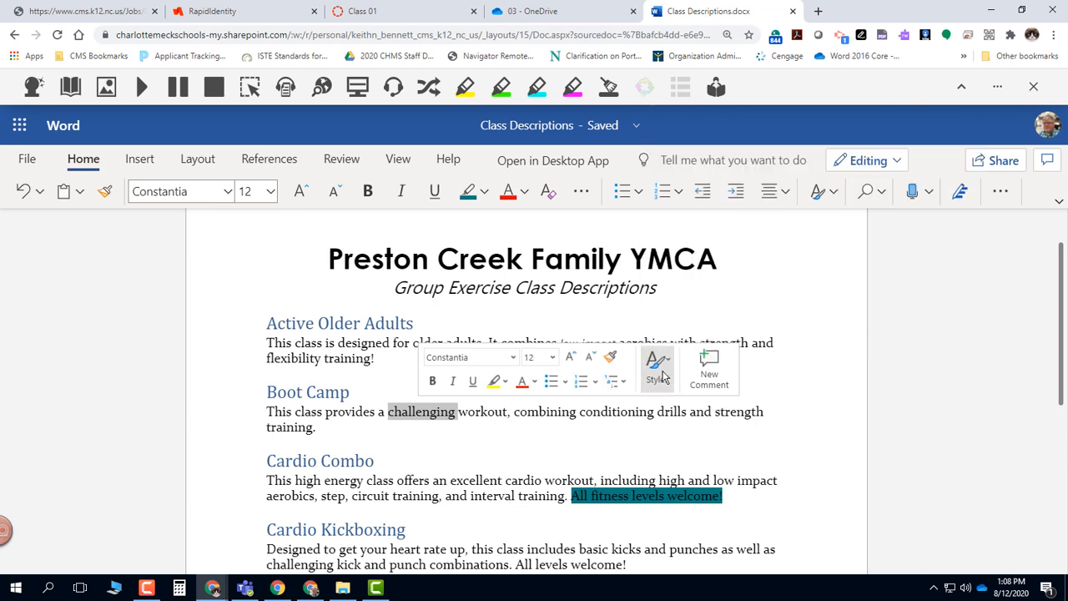
left_click(663, 377)
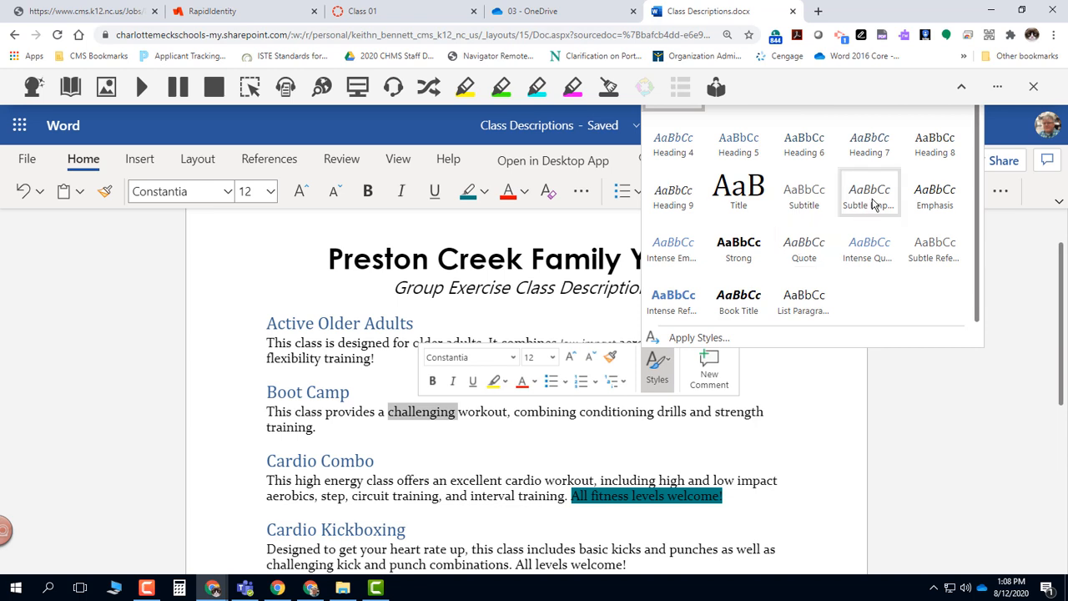
left_click(873, 204)
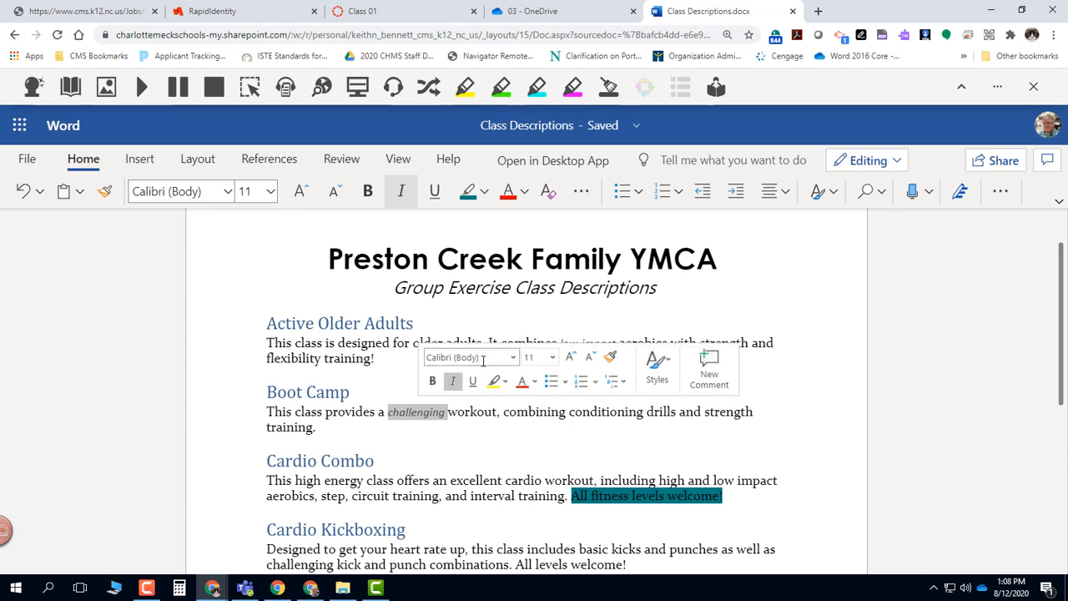
left_click(375, 461)
Step: Apply the Subtle Emphasis style to the word "strengthen" in the Core Express description
scroll(375, 461, "down", 2)
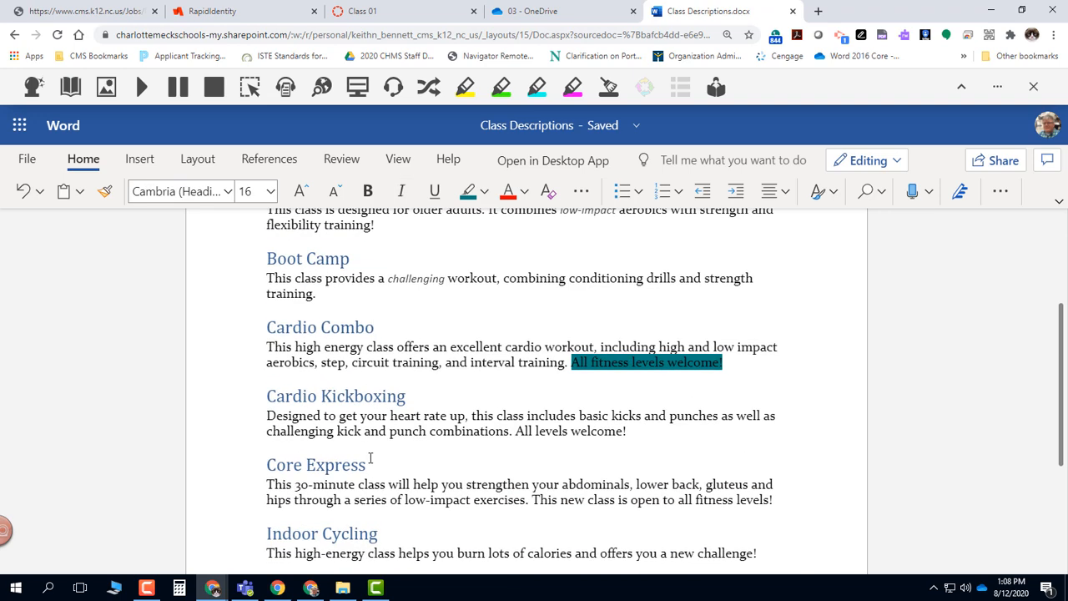
double_click(479, 484)
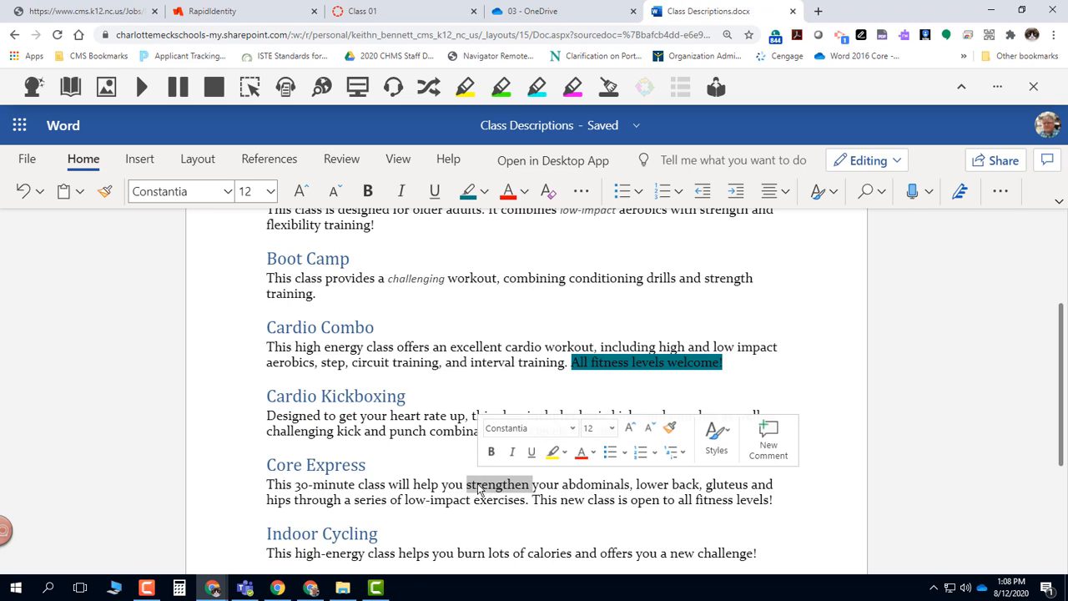
left_click(828, 192)
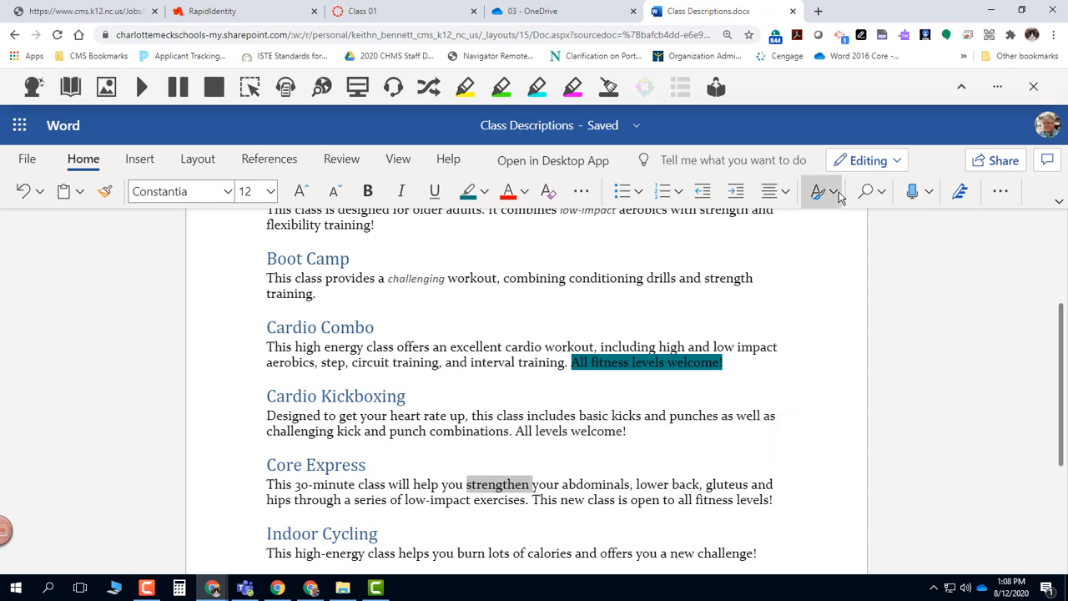
left_click(691, 328)
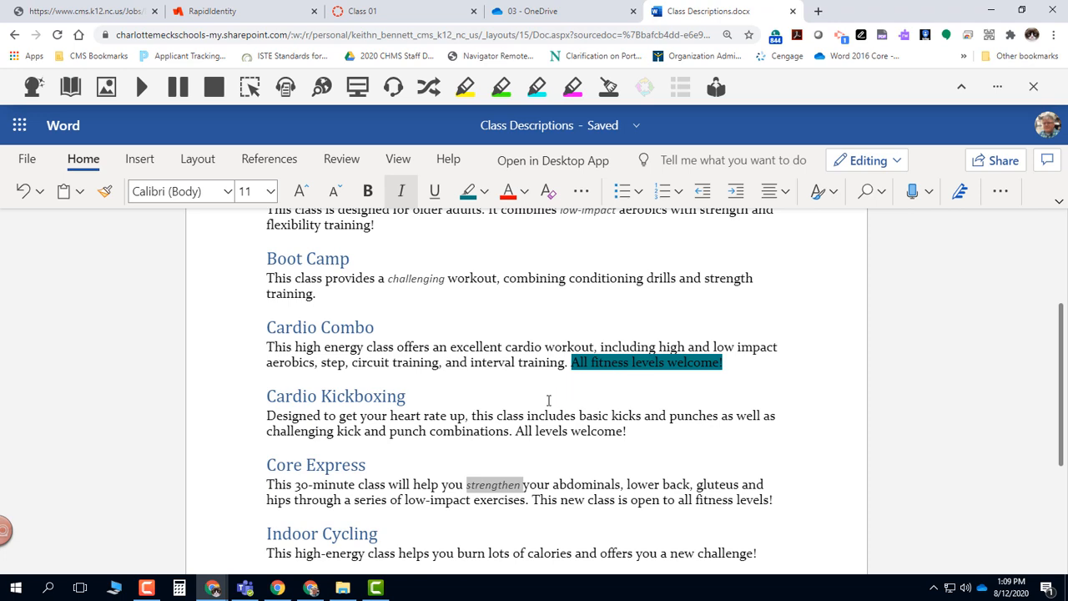
Step: Apply the Subtle Emphasis style to "high-energy" in the Indoor Cycling description
scroll(511, 431, "down", 3)
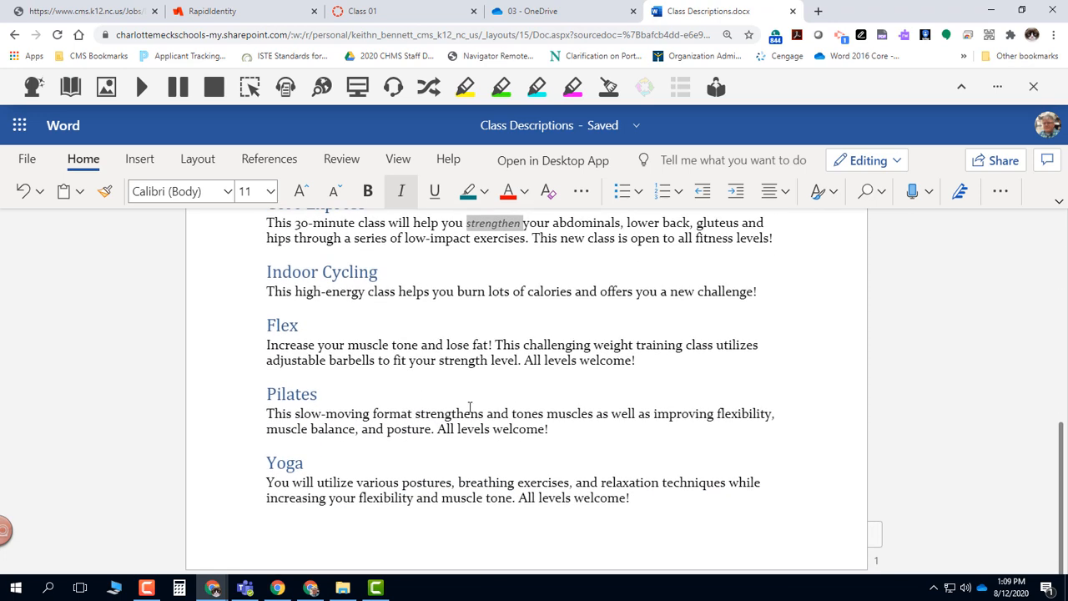
scroll(467, 403, "up", 2)
scroll(464, 450, "up", 1)
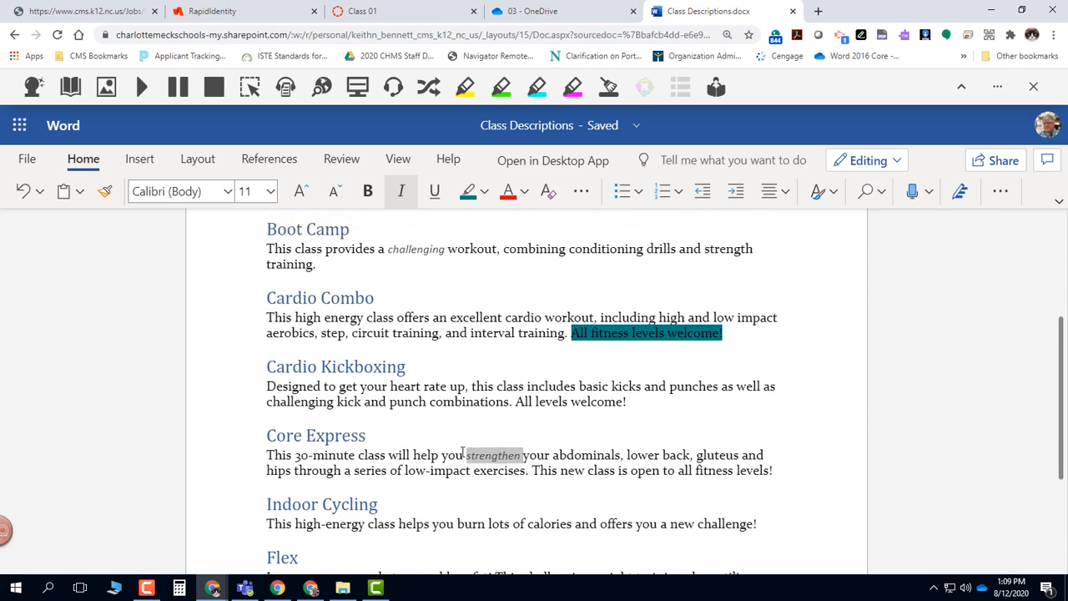
scroll(464, 451, "up", 2)
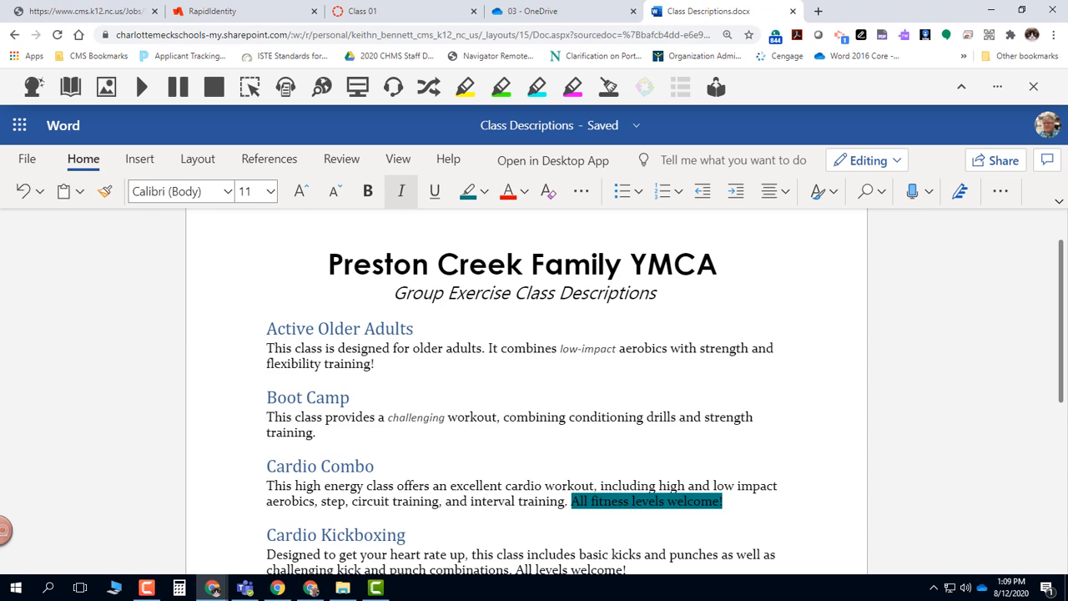
scroll(727, 409, "down", 5)
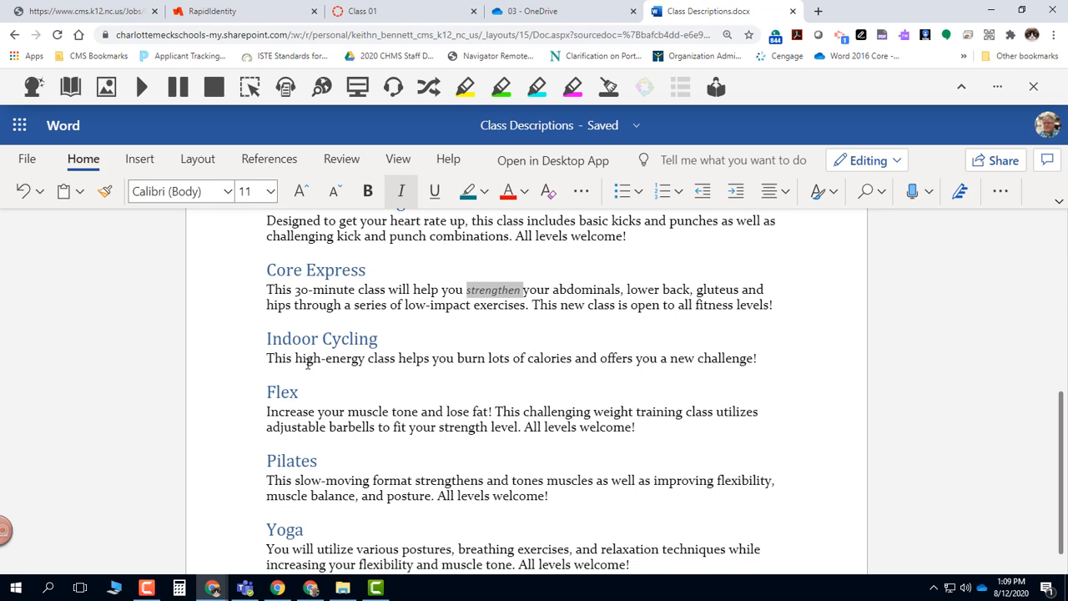
double_click(336, 357)
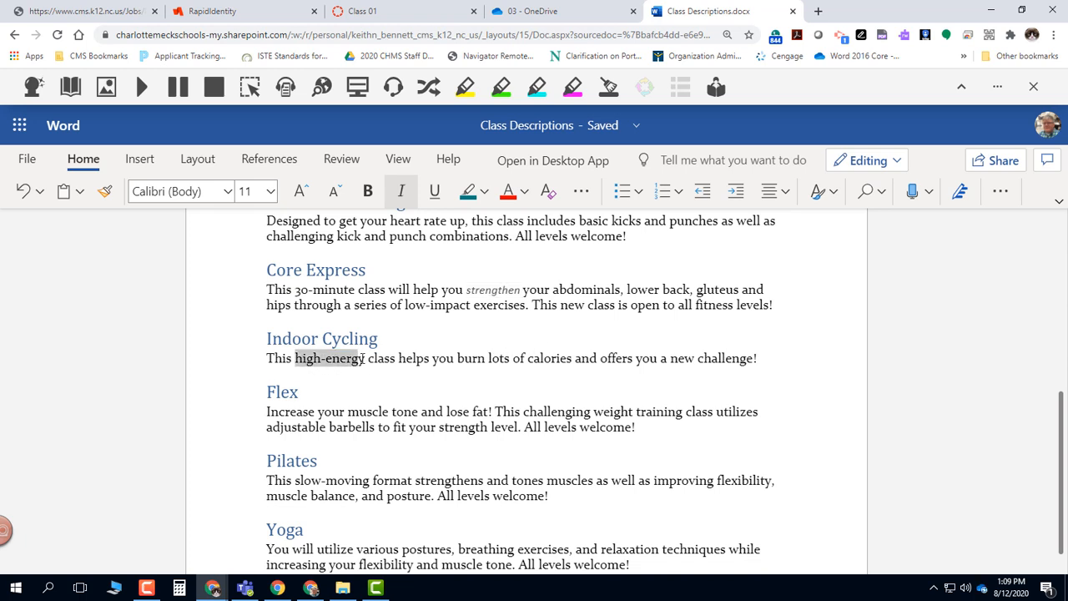
left_click(821, 192)
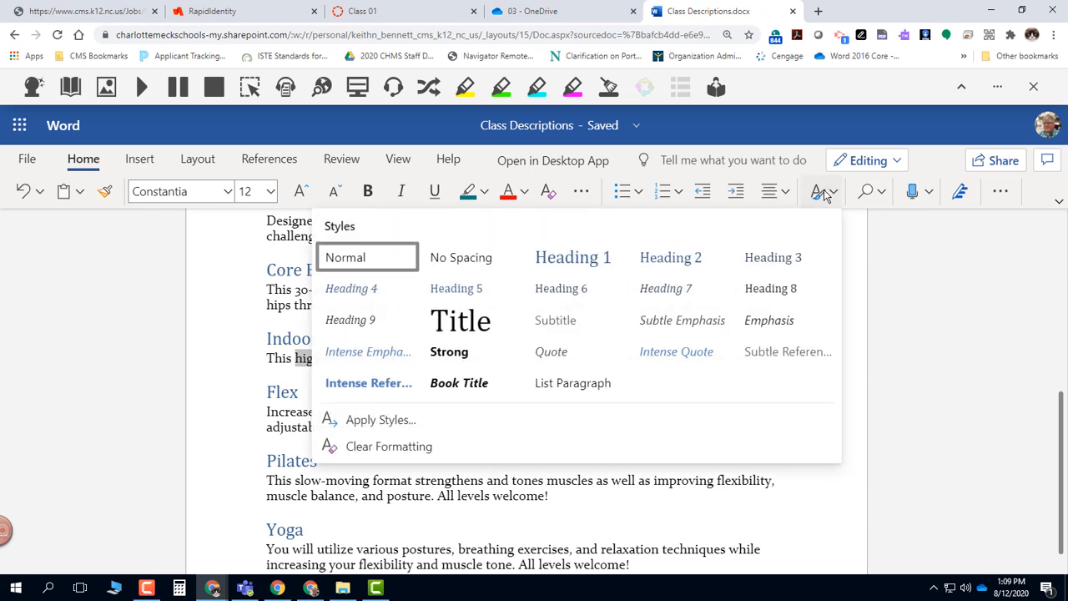
left_click(703, 320)
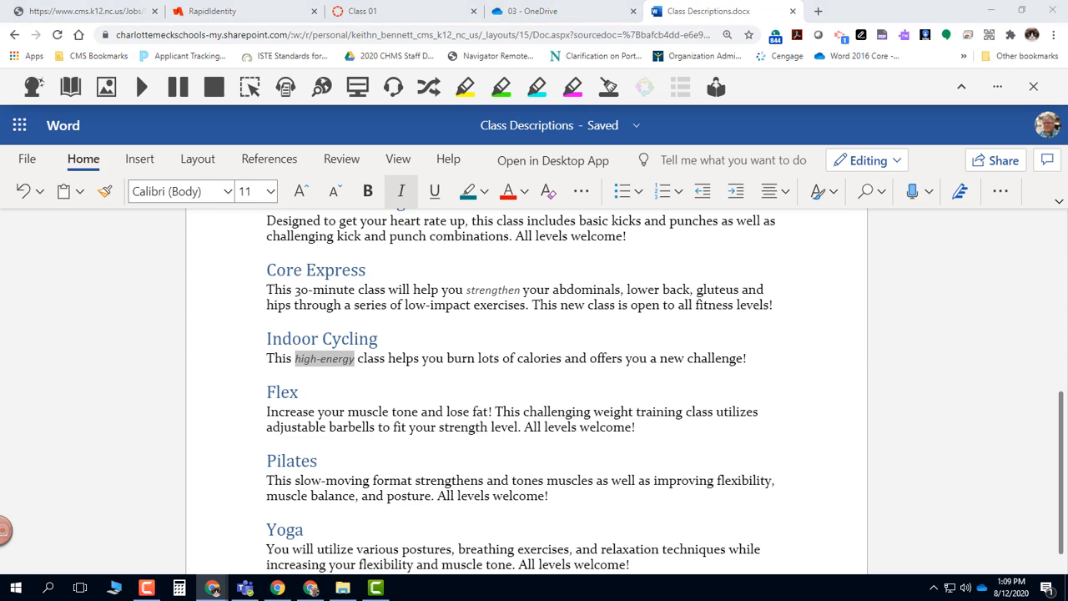
Step: Apply the Subtle Emphasis style to the words "breathing" and "relaxation" in the Yoga description
scroll(655, 451, "down", 2)
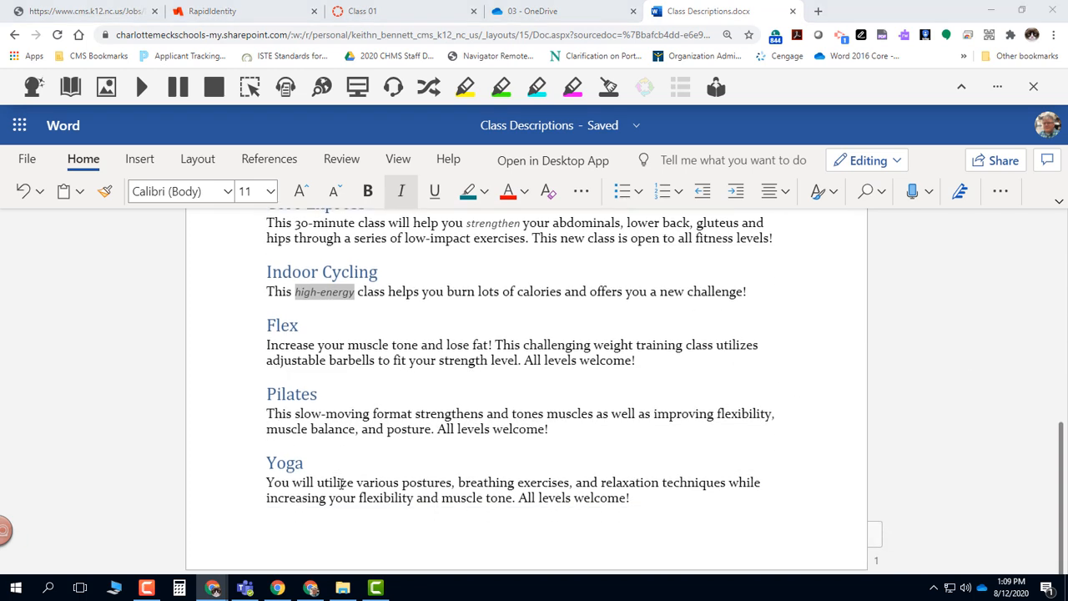
double_click(489, 483)
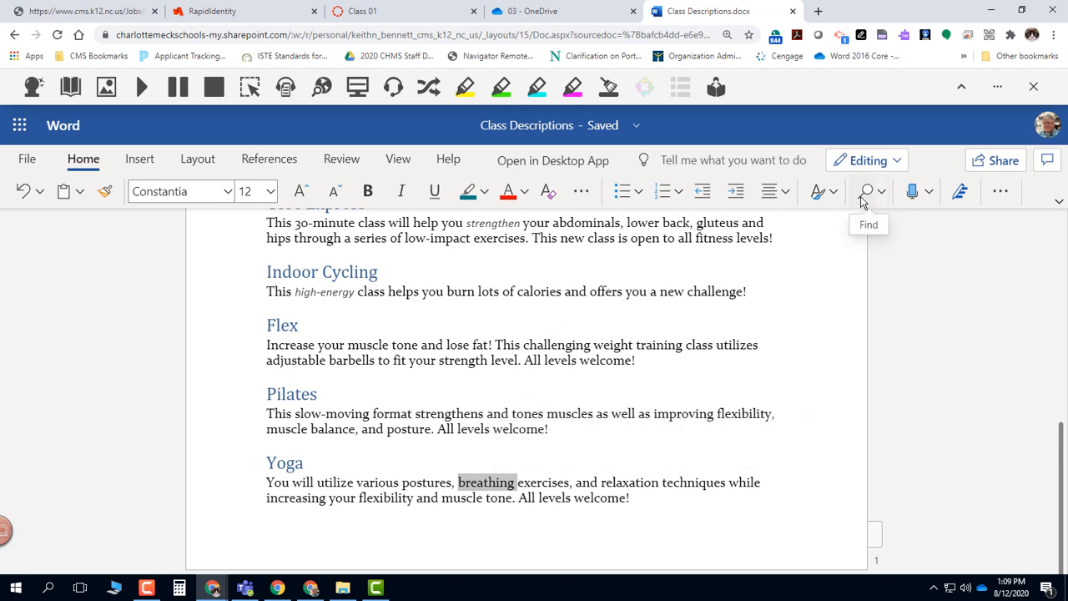
left_click(833, 193)
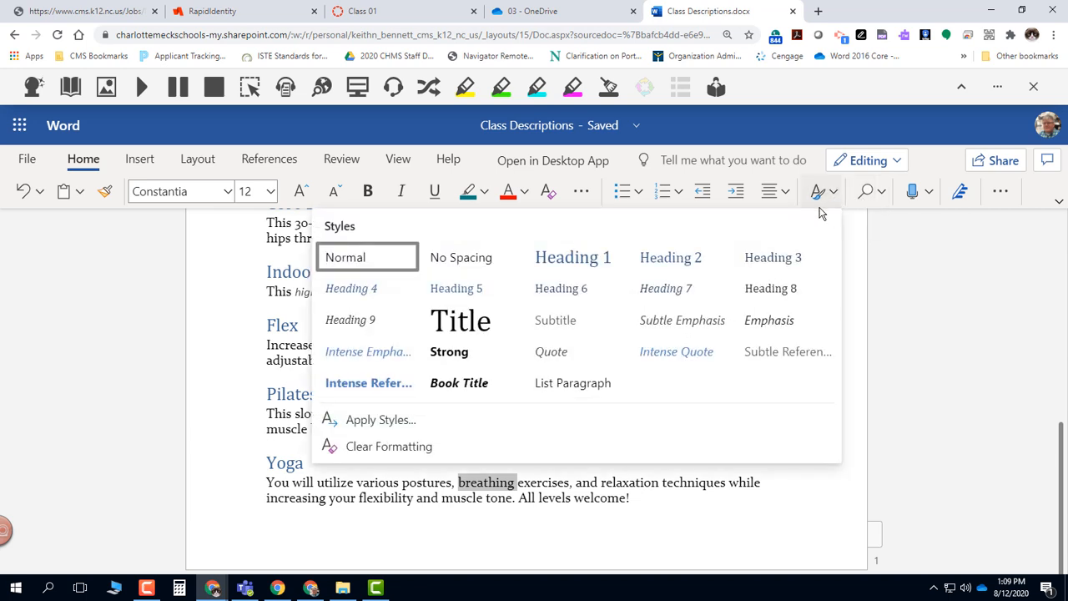
left_click(706, 326)
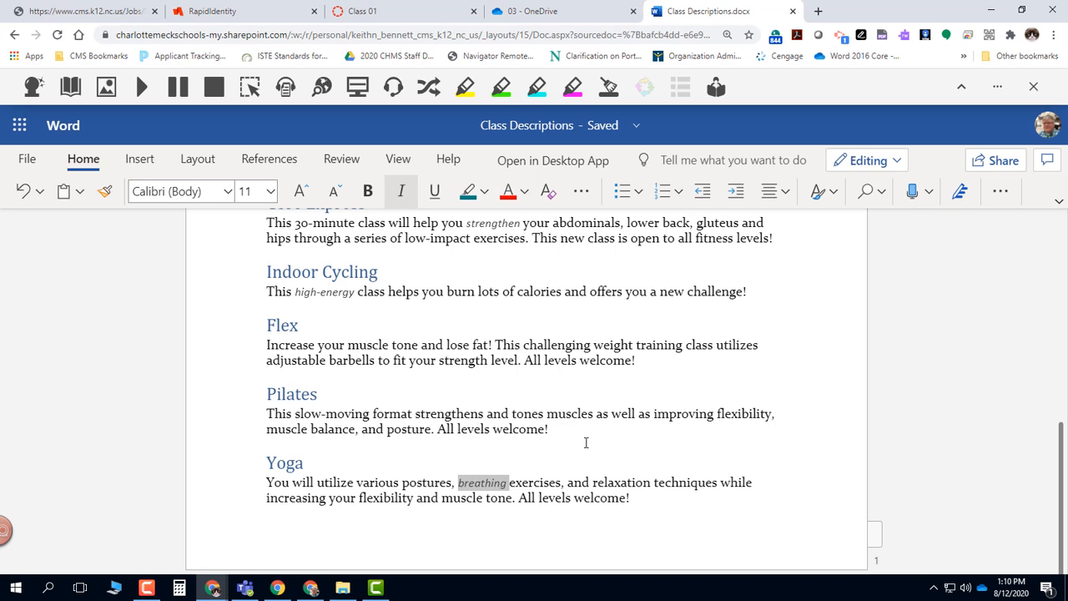
left_click(620, 482)
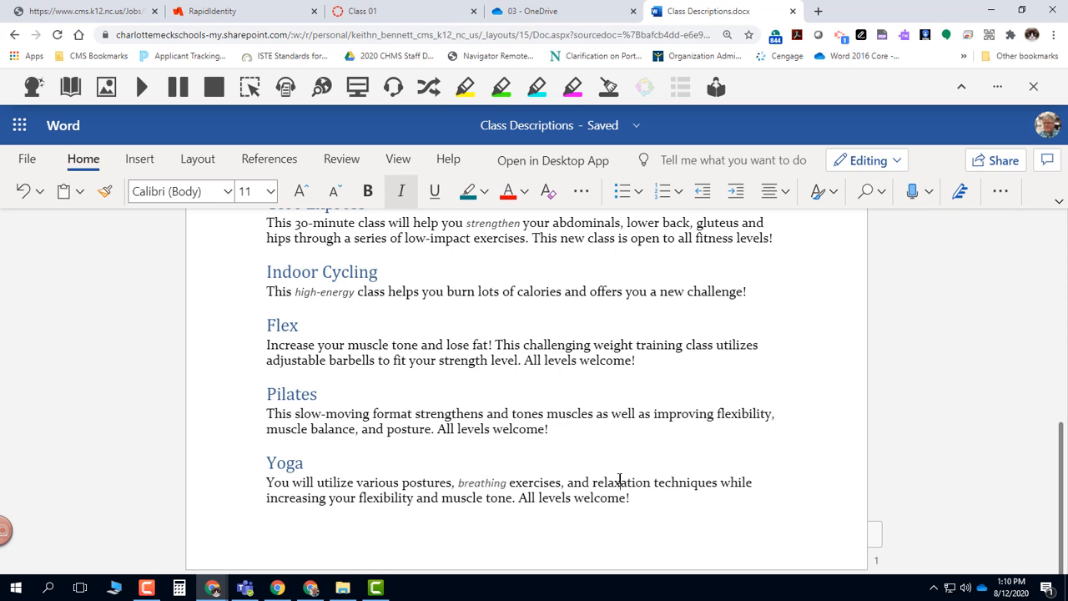
double_click(619, 482)
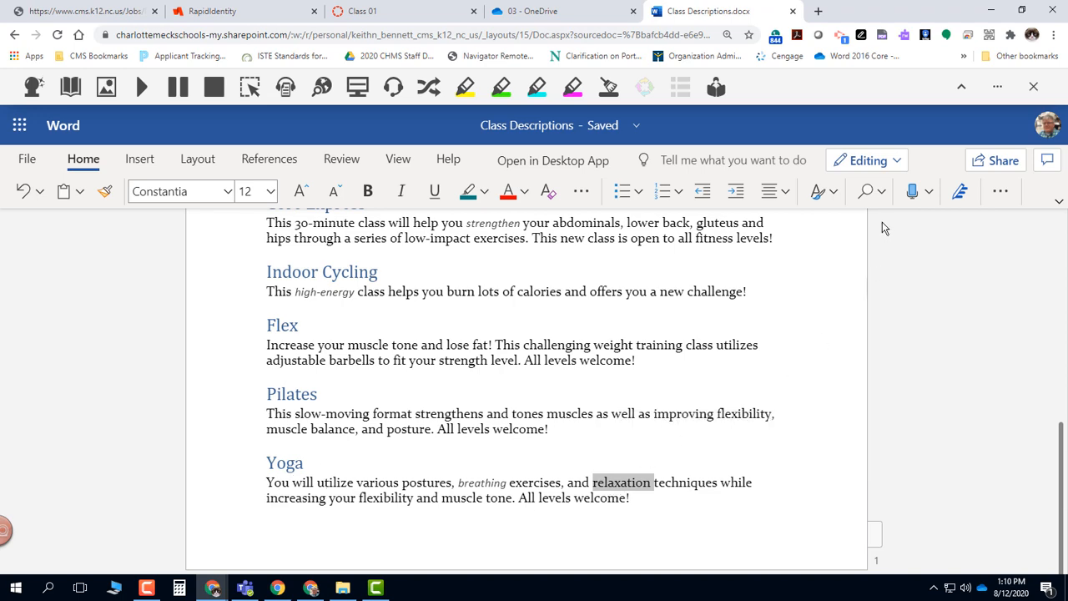
left_click(820, 191)
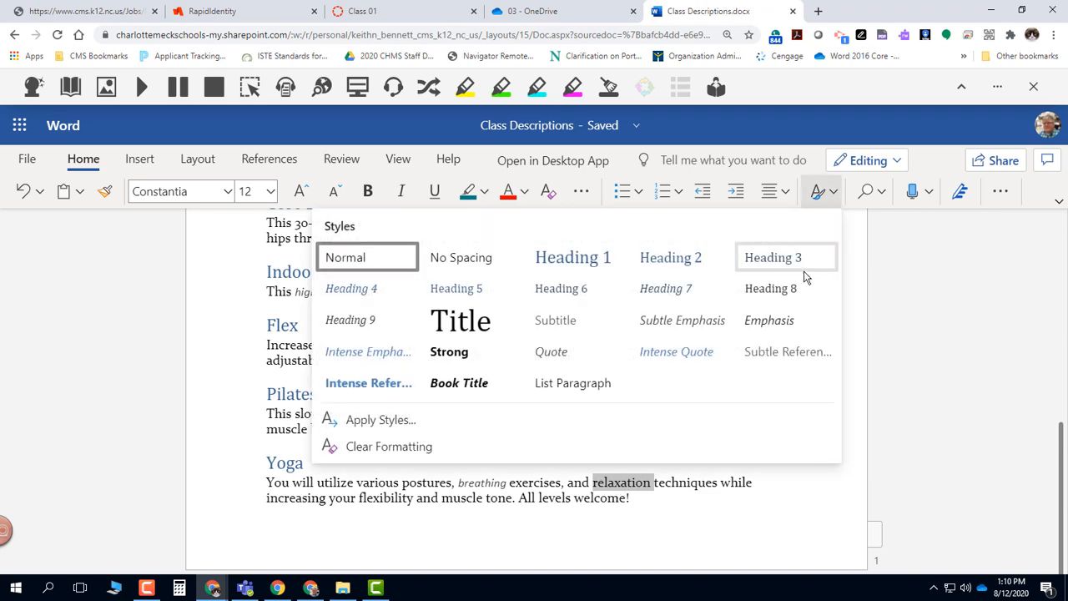
left_click(710, 322)
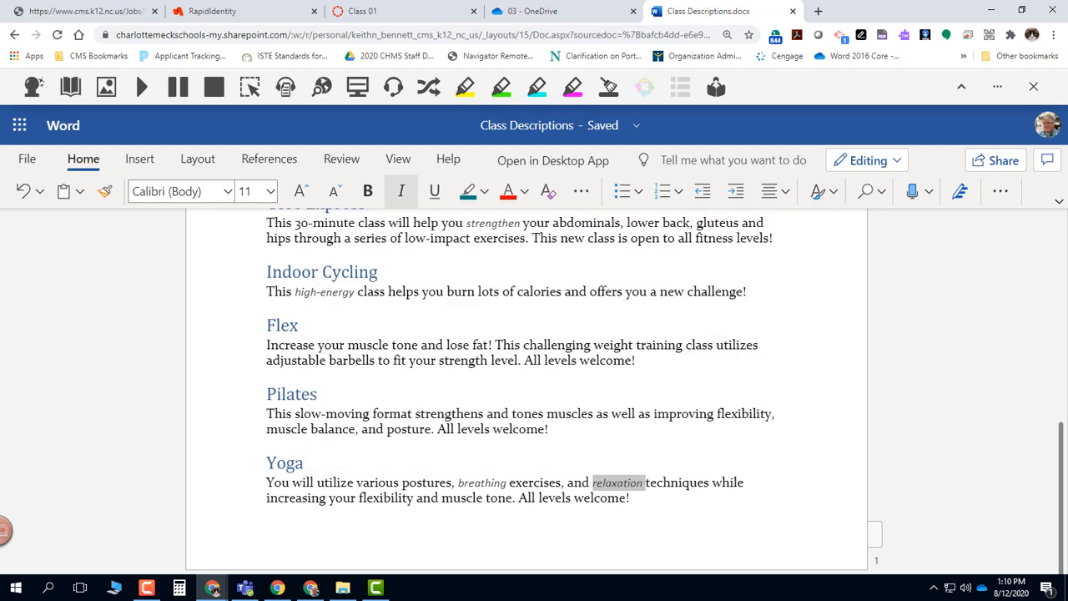